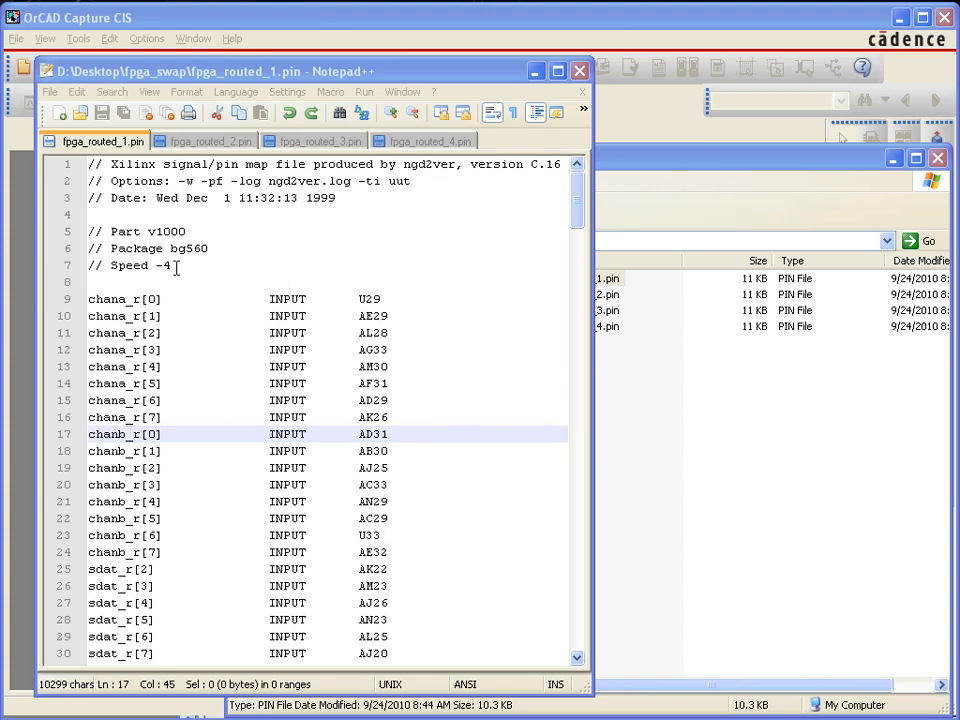
Examine the signal names, pin directions and pin numbers throughout the fpga_routed_1.pin file
click(101, 300)
drag(89, 300, 198, 299)
drag(270, 303, 313, 298)
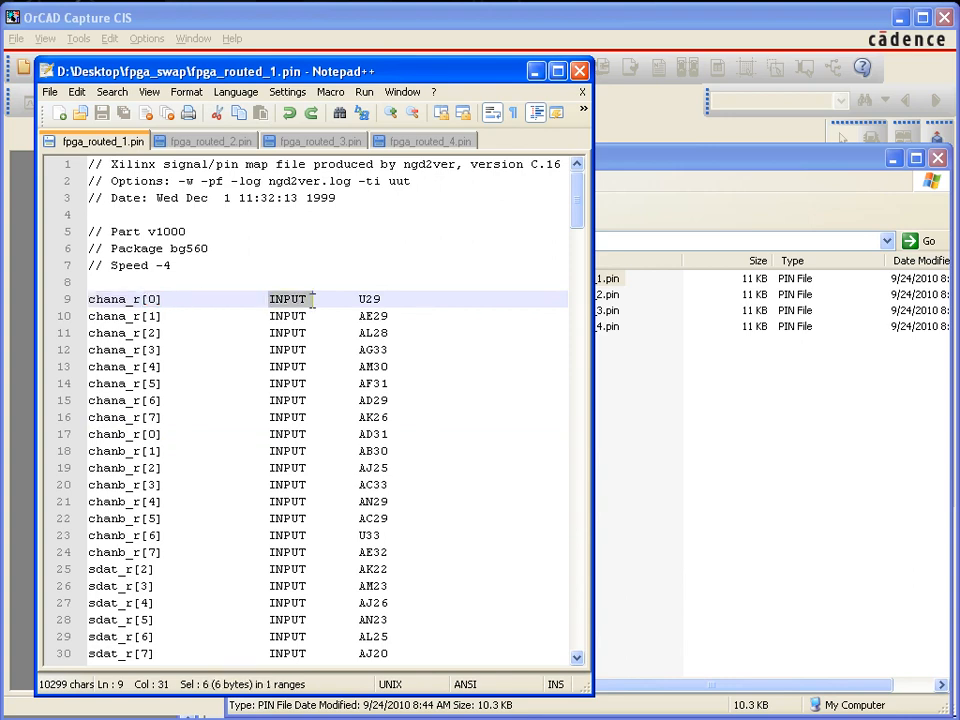
drag(386, 300, 358, 300)
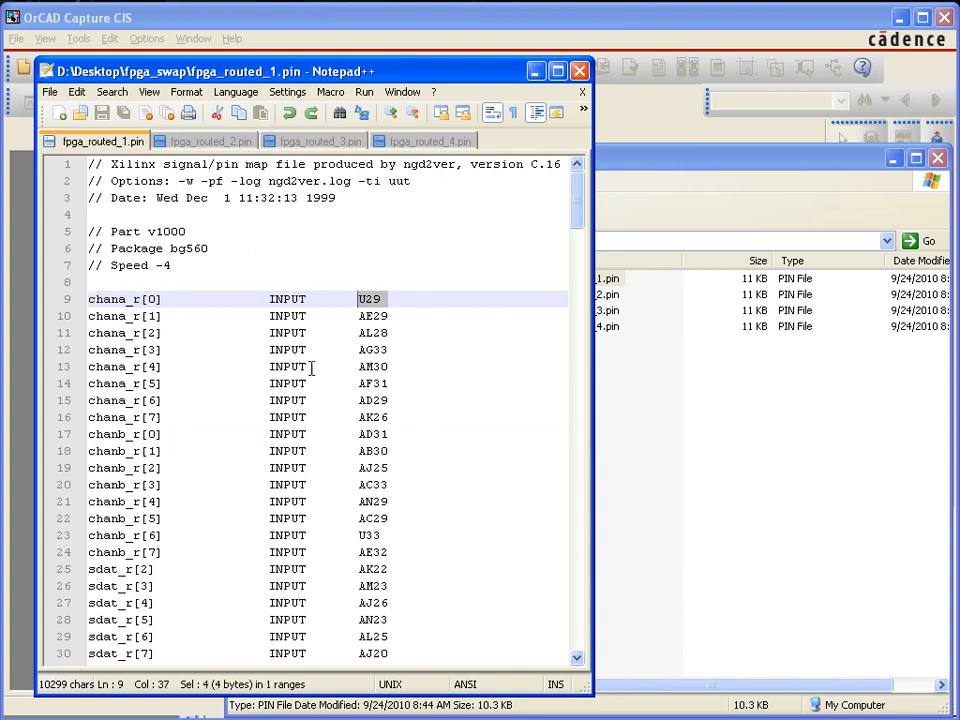
click(270, 366)
scroll(270, 364, down, 14)
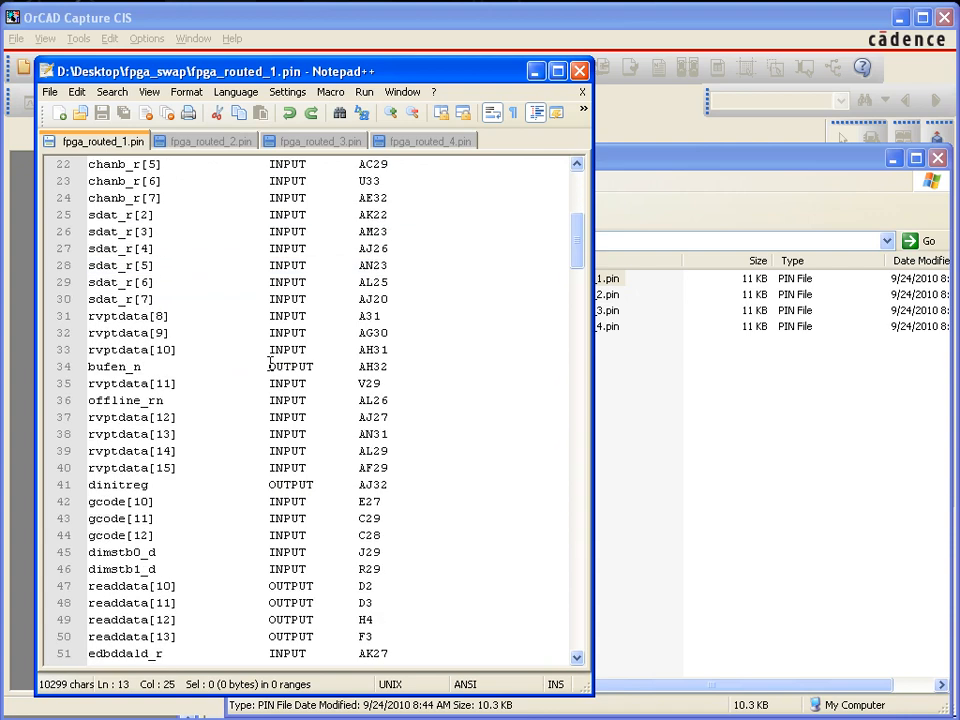
scroll(270, 366, down, 20)
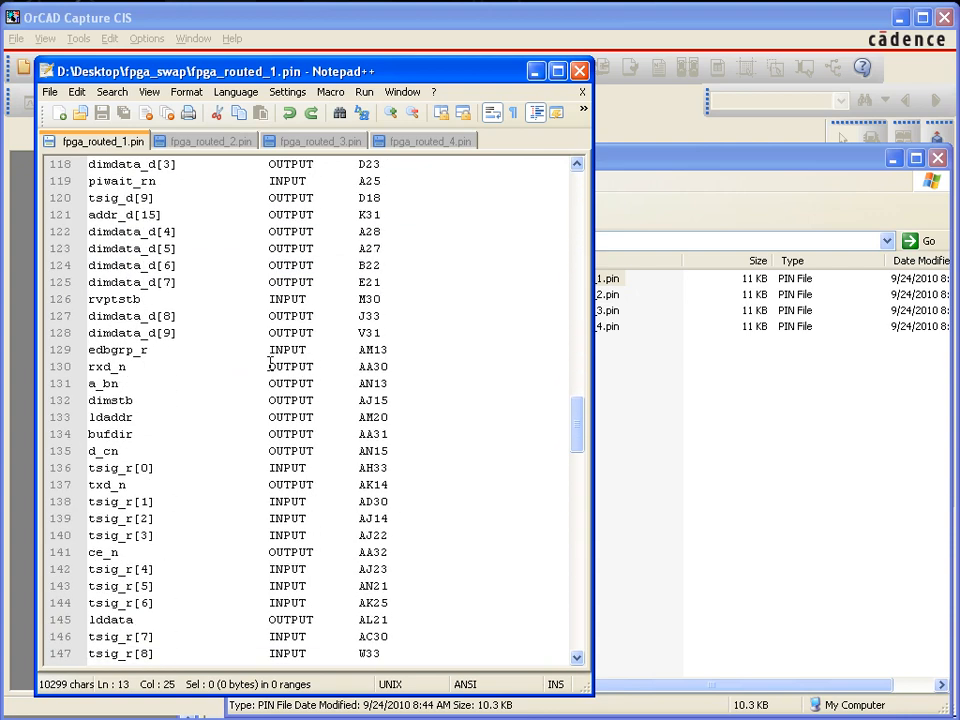
scroll(270, 366, down, 20)
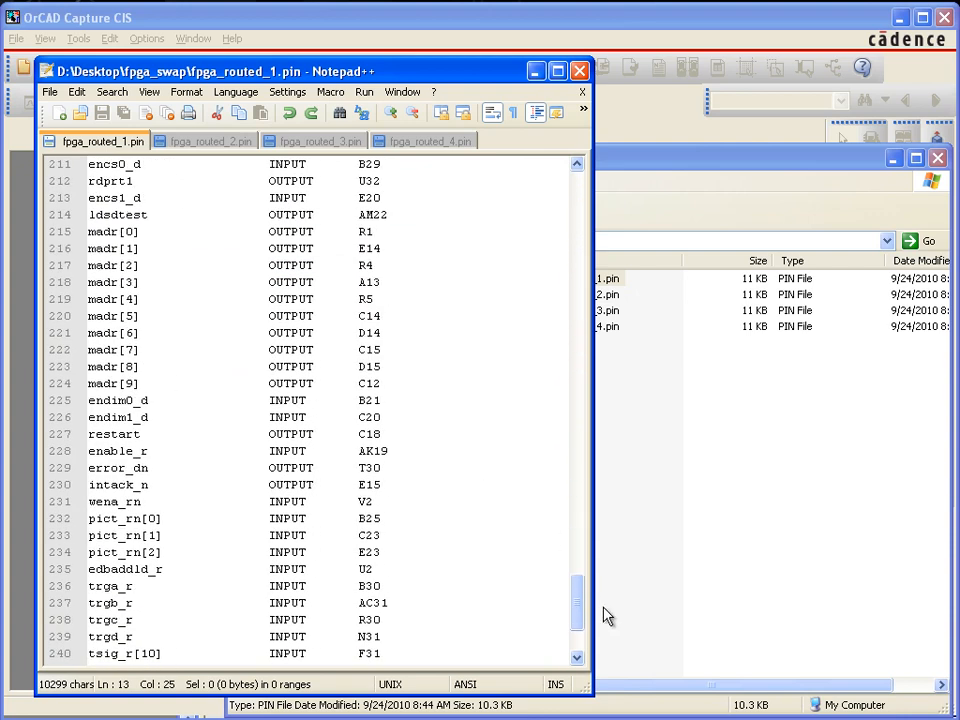
drag(583, 608, 509, 206)
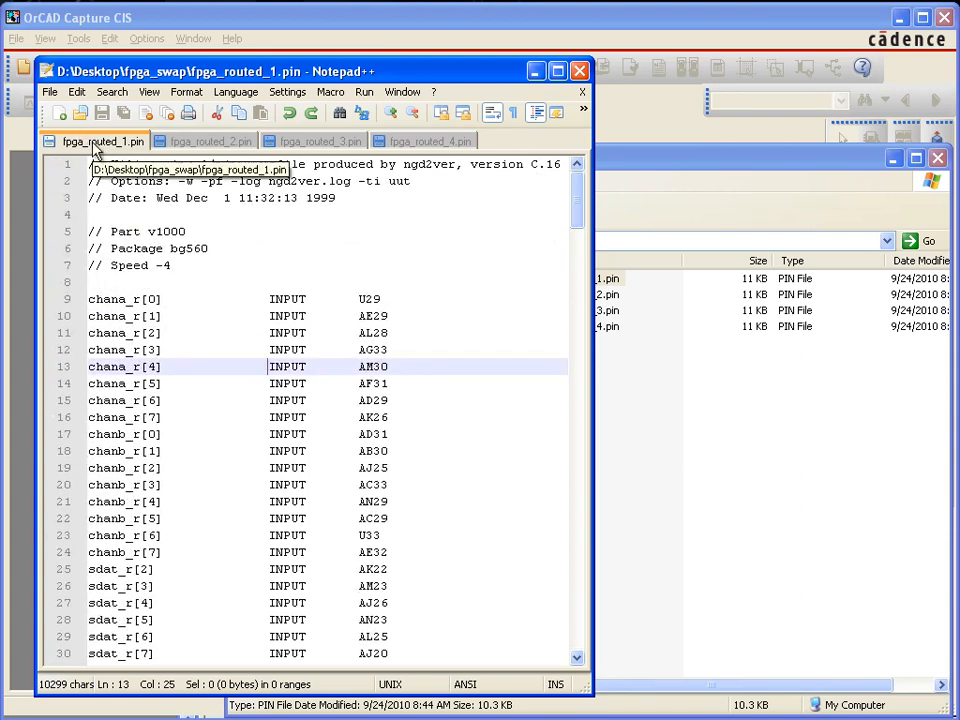
Switch to OrCAD Capture CIS and create a new library
click(106, 28)
click(16, 38)
mouse_move(37, 68)
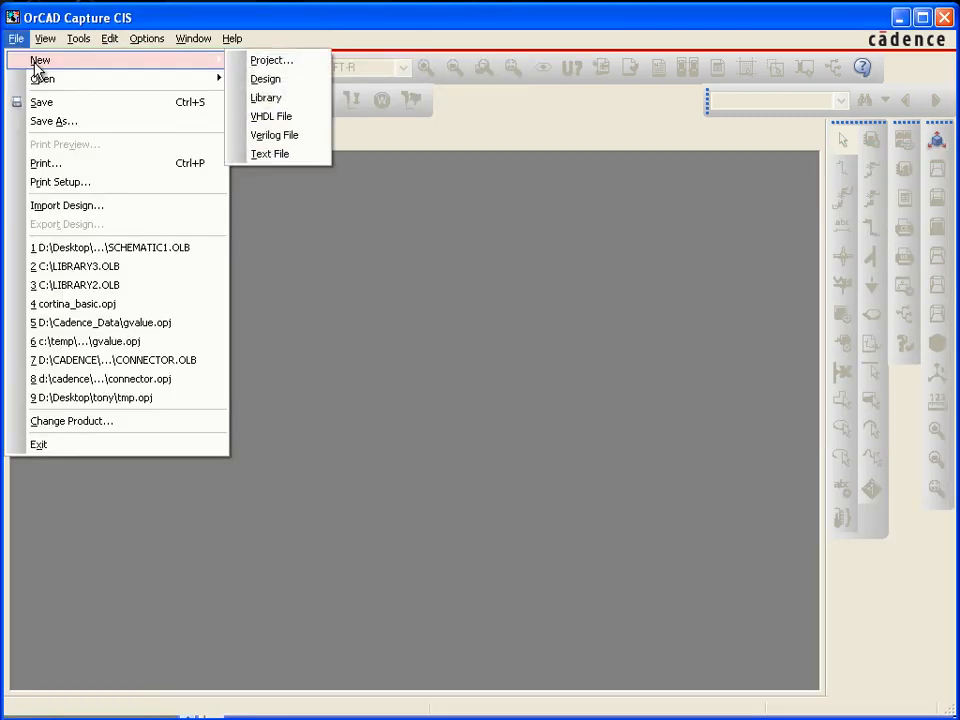
click(258, 100)
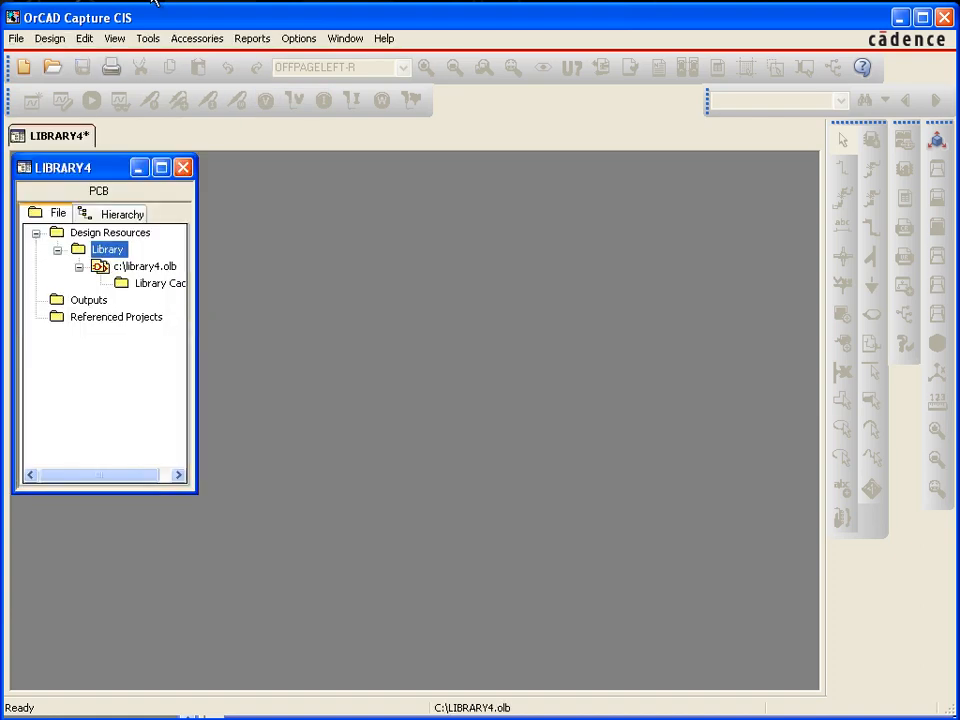
Start generating a part with fpga_routed_1.pin from the fpga_swap folder as the netlist source file
click(155, 40)
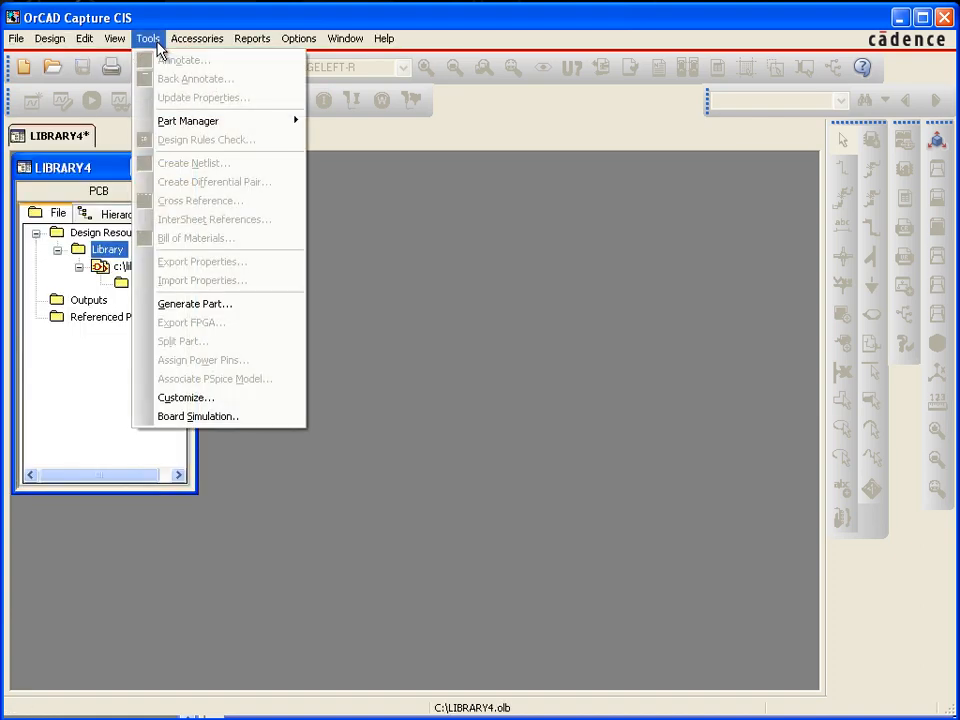
click(216, 315)
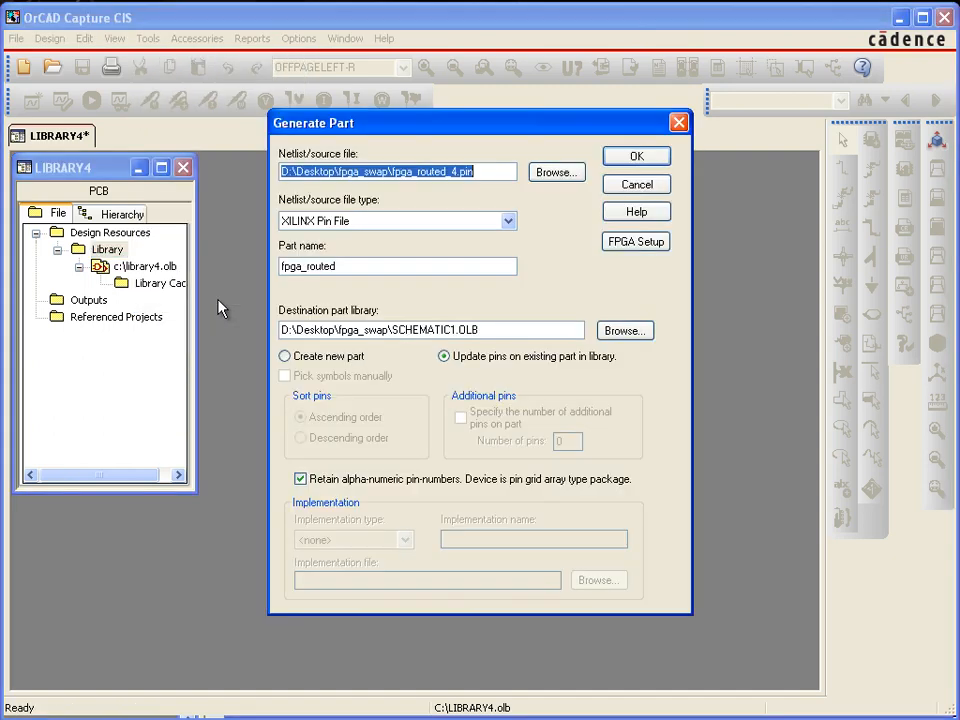
click(545, 174)
double_click(322, 384)
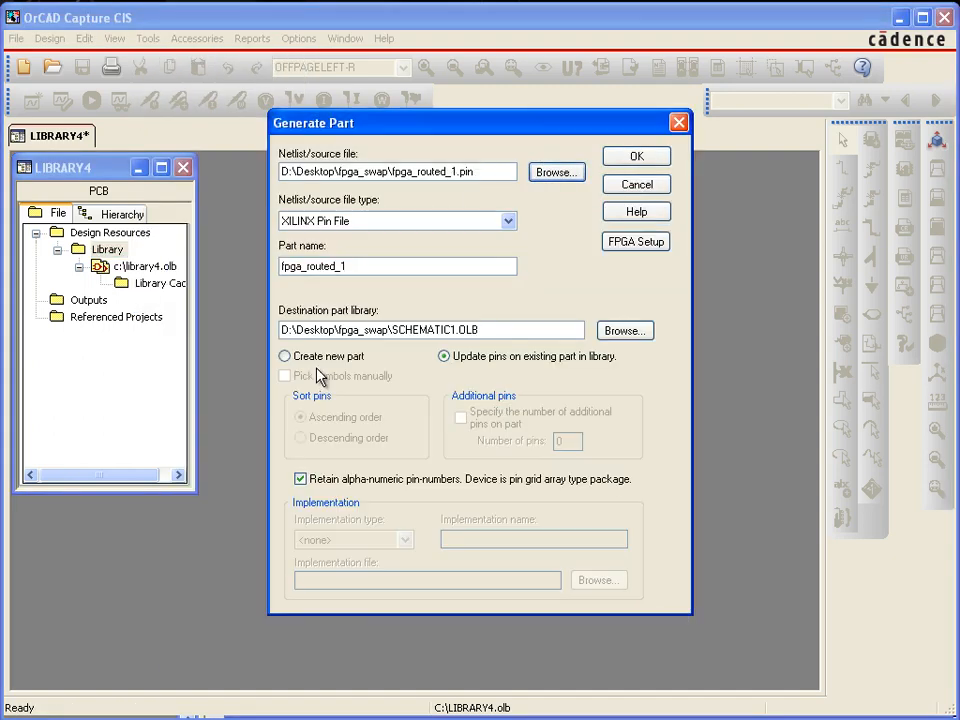
drag(480, 172, 390, 172)
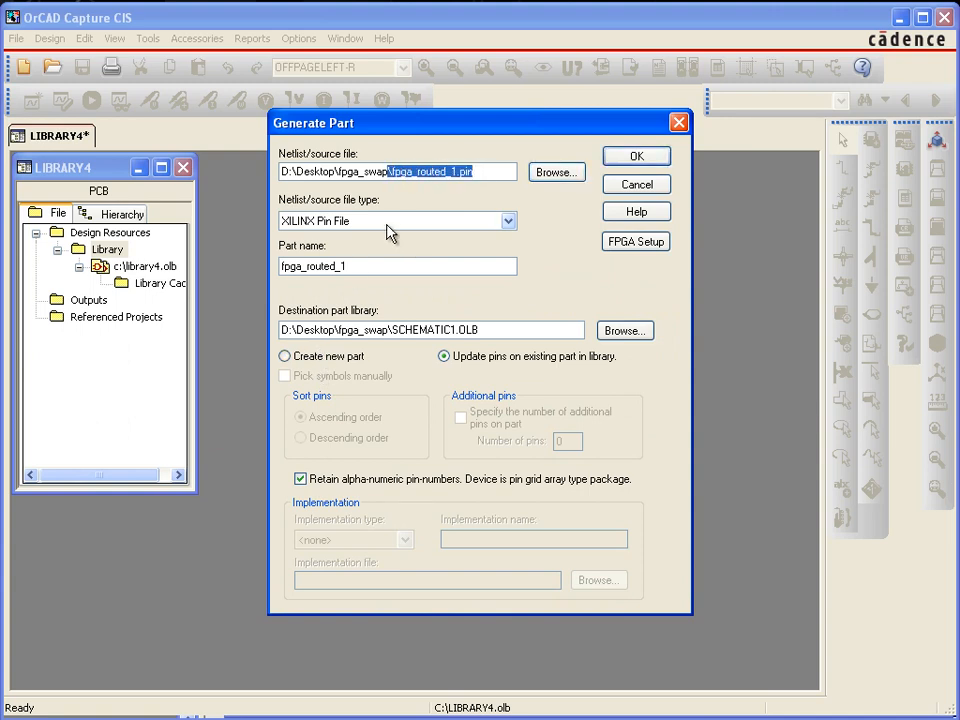
Shorten the part name to fpga_routed
click(351, 267)
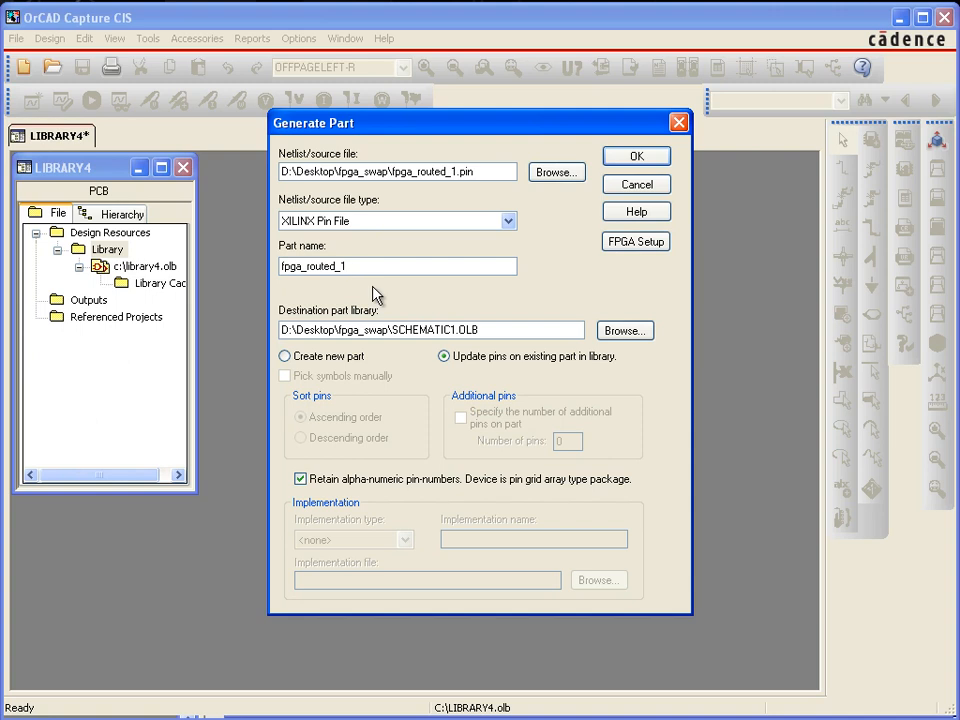
key(BackSpace)
key(BackSpace)
drag(347, 267, 281, 270)
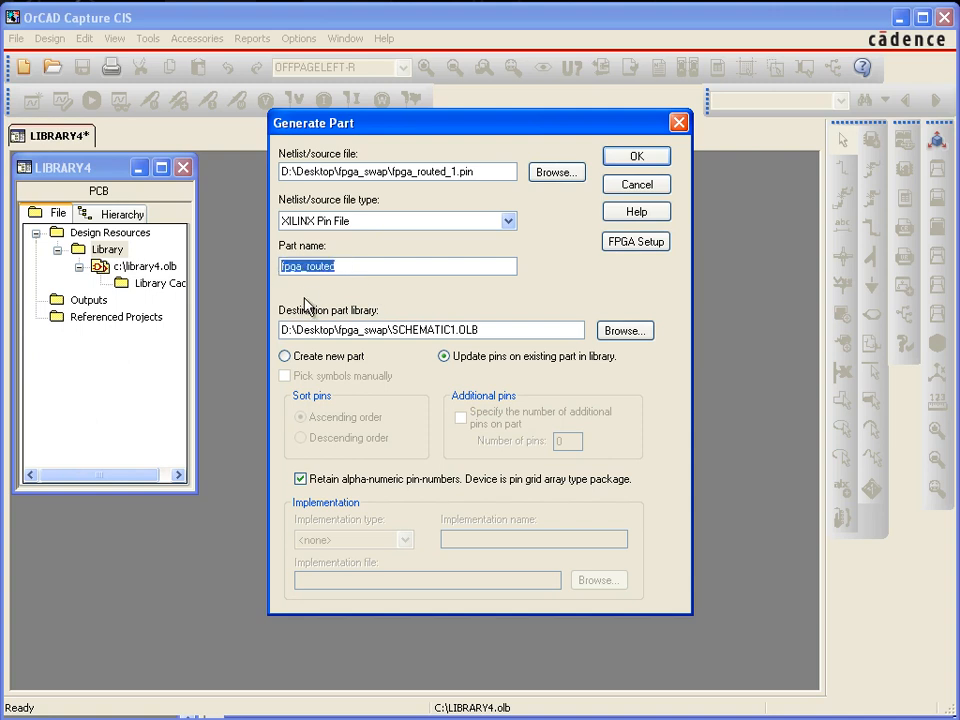
Generate fpga_routed as a new part in the destination library D:\Desktop\fpga_swap\SCHEMATIC1.OLB
drag(489, 329, 392, 330)
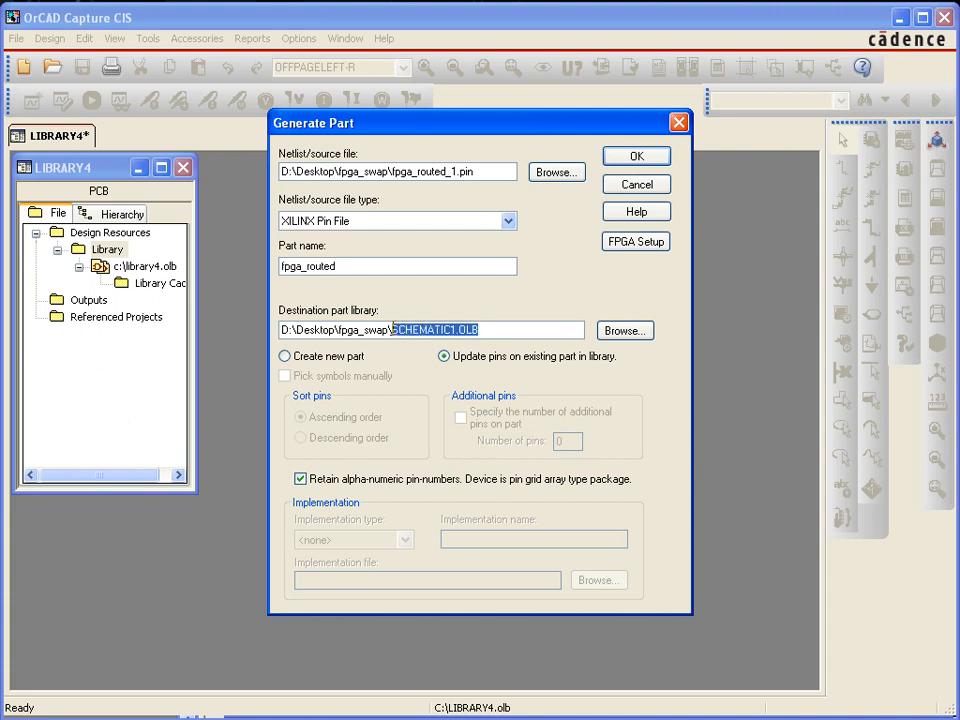
click(491, 331)
drag(483, 330, 399, 331)
drag(342, 266, 273, 278)
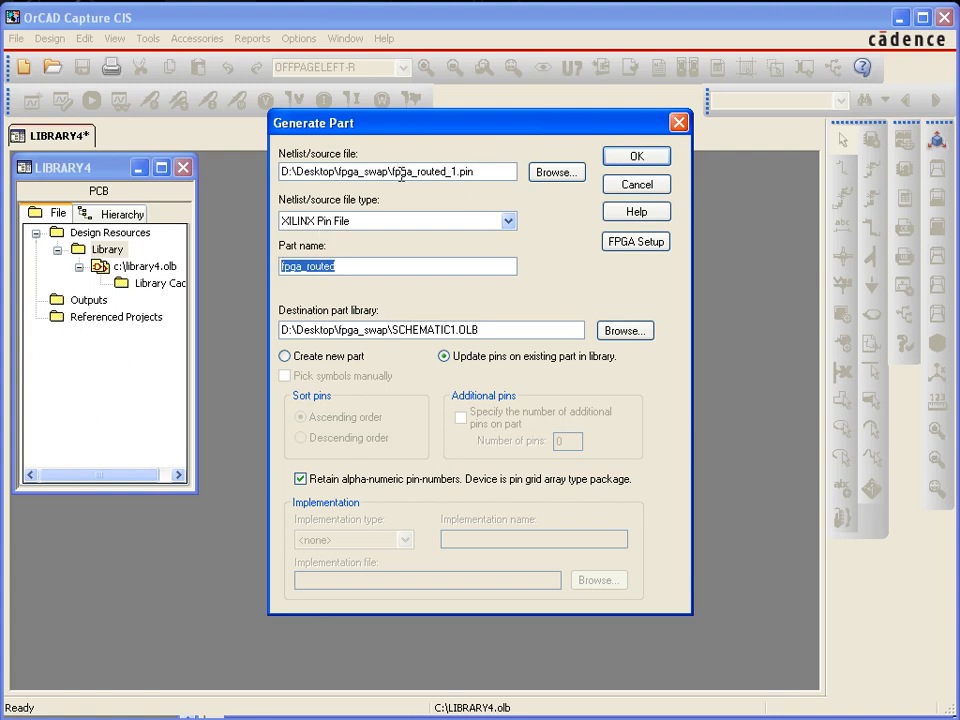
click(319, 360)
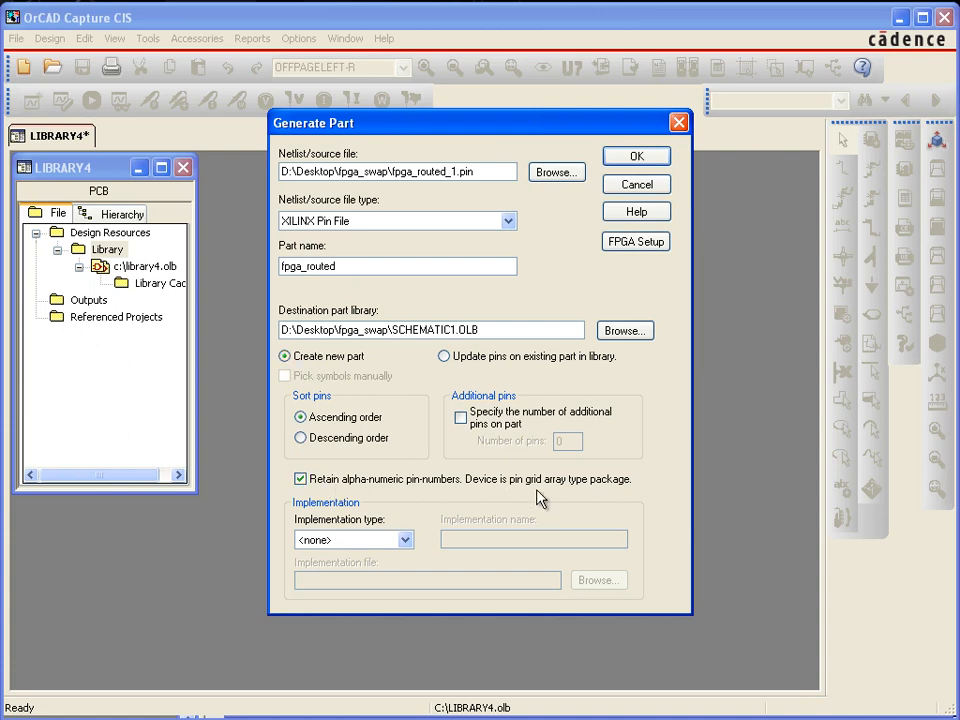
click(634, 158)
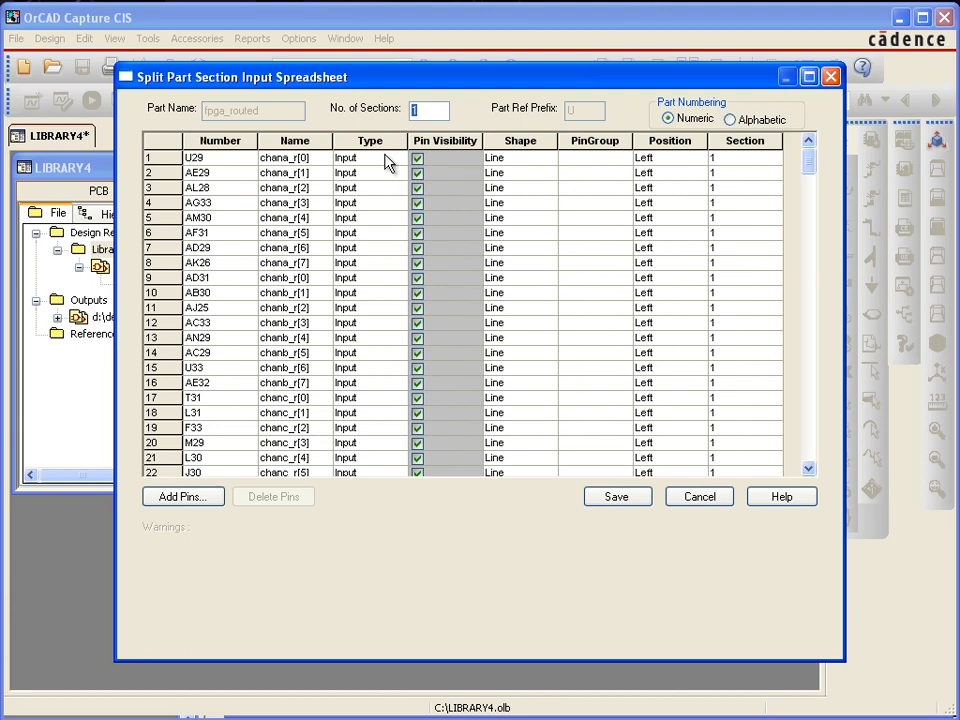
Split the part into 2 sections, assign the pins from chanc_r[0] onward to section 2, and save the part
text(2)
drag(724, 400, 758, 466)
click(774, 457)
click(742, 486)
drag(810, 446, 814, 169)
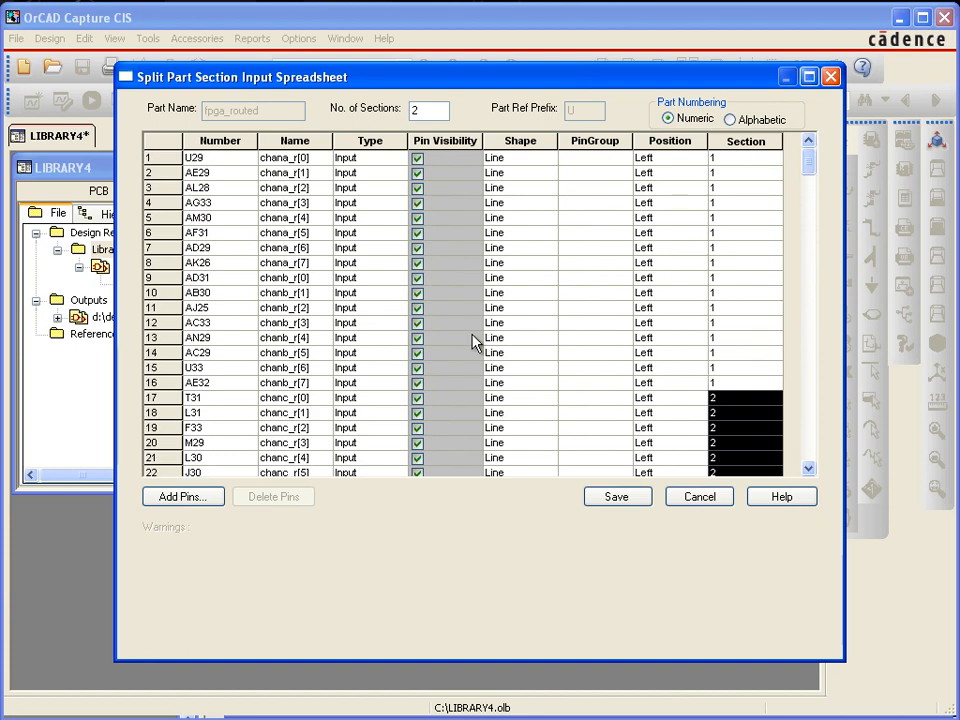
click(616, 500)
click(619, 500)
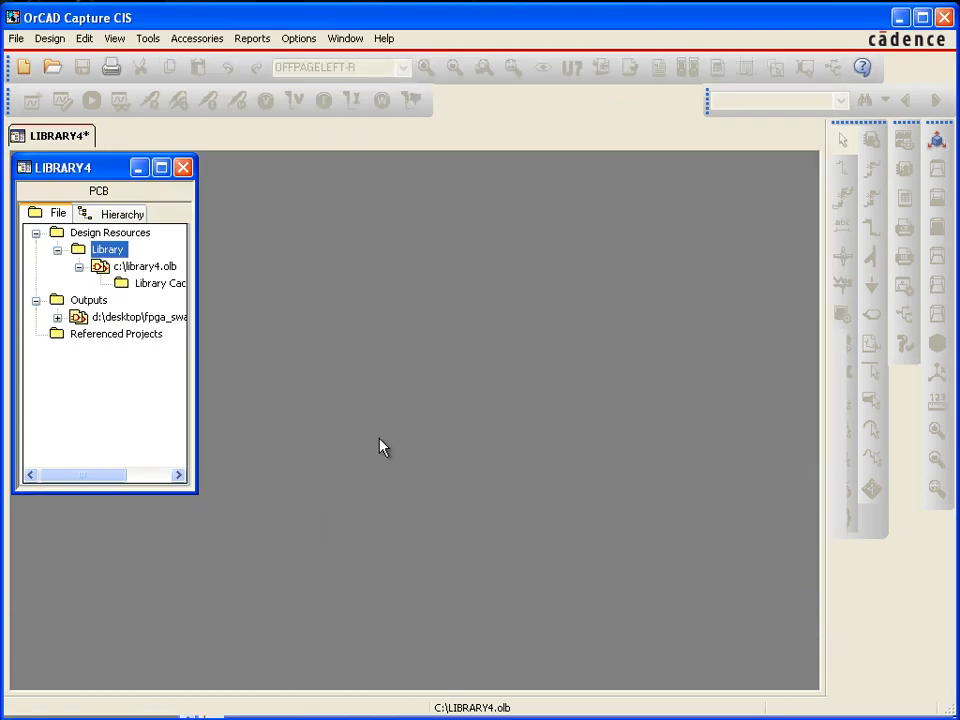
Open the generated fpga_routed part from the output library and enlarge its editing window
click(57, 317)
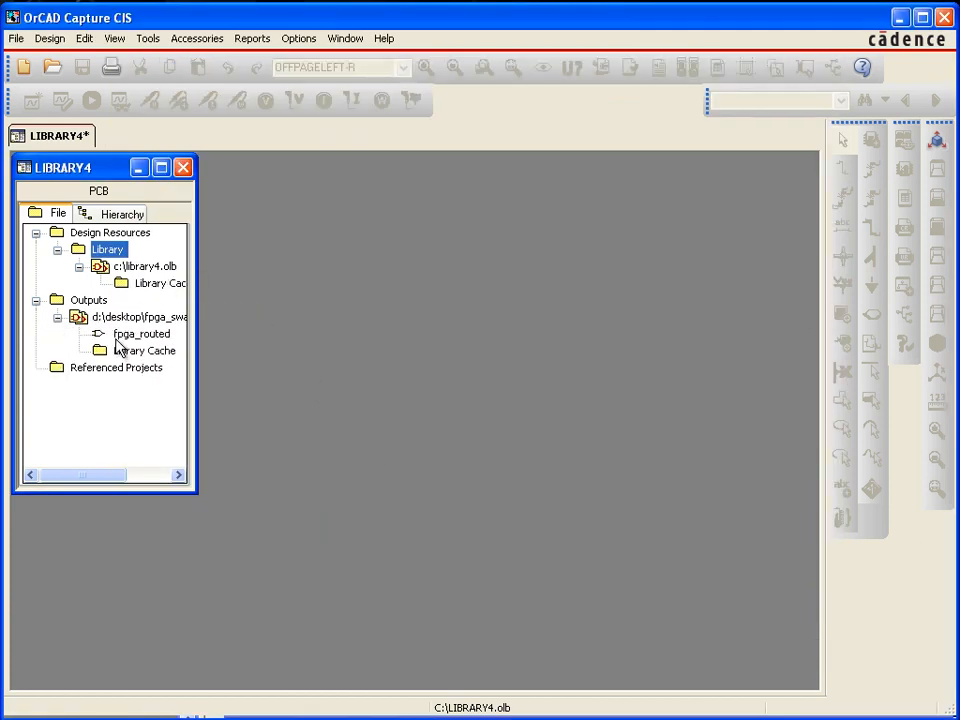
double_click(125, 335)
drag(240, 226, 362, 224)
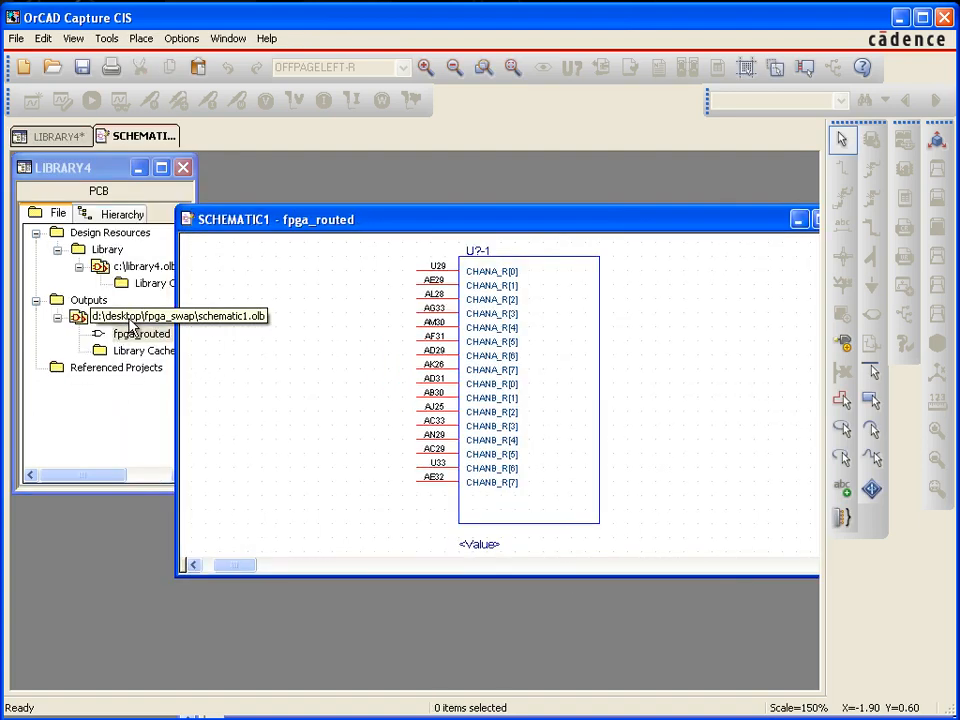
drag(307, 217, 199, 177)
drag(738, 525, 793, 668)
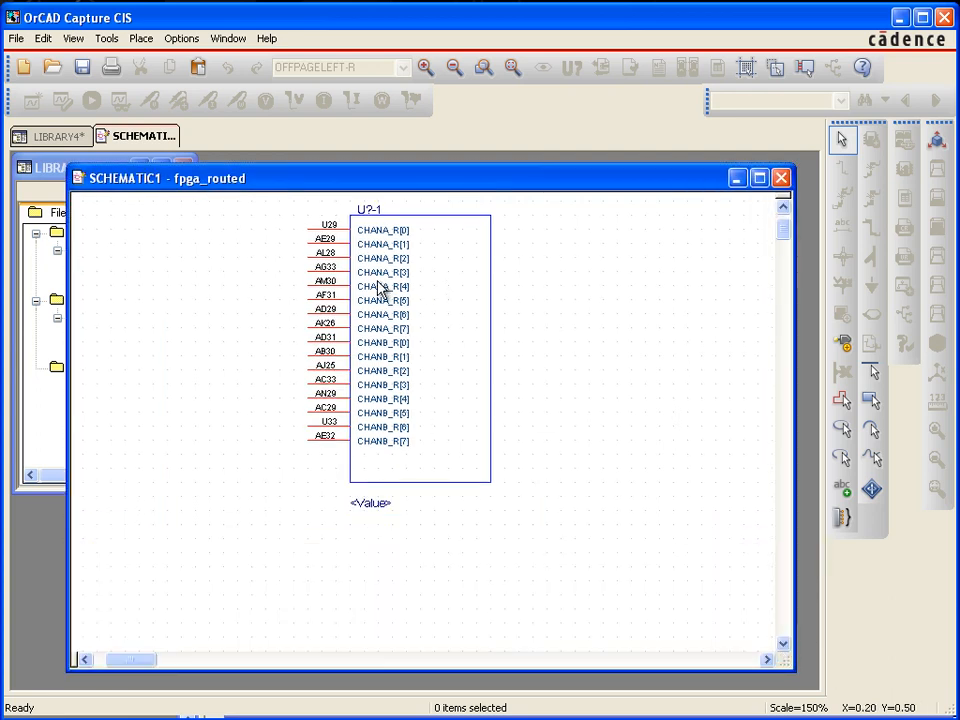
Examine the pin numbers and pin names in both sections of the fpga_routed part
key(i)
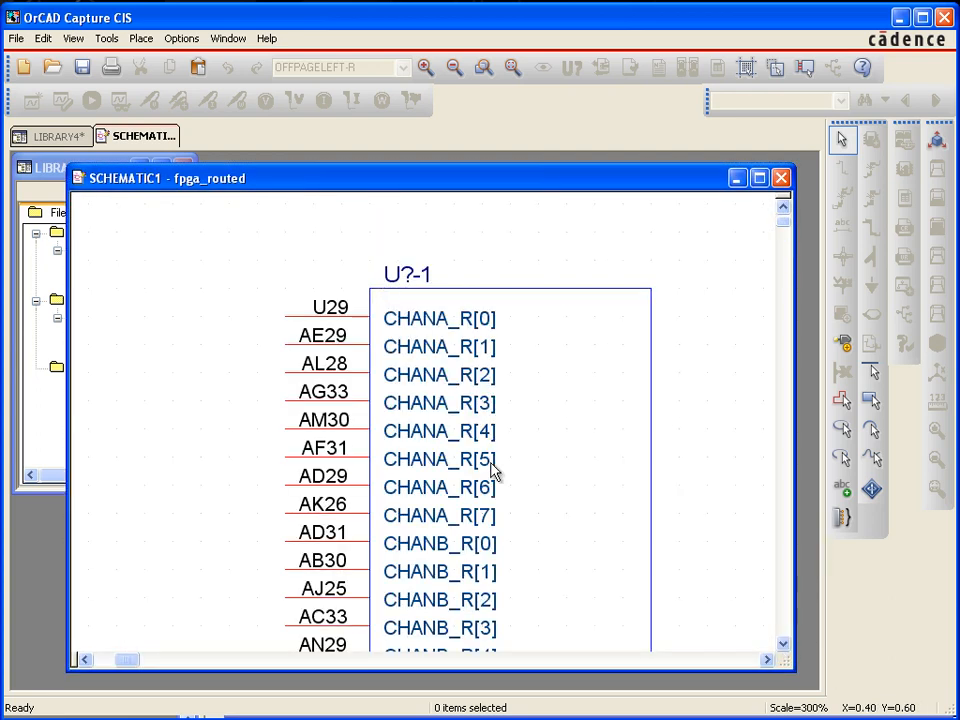
click(785, 648)
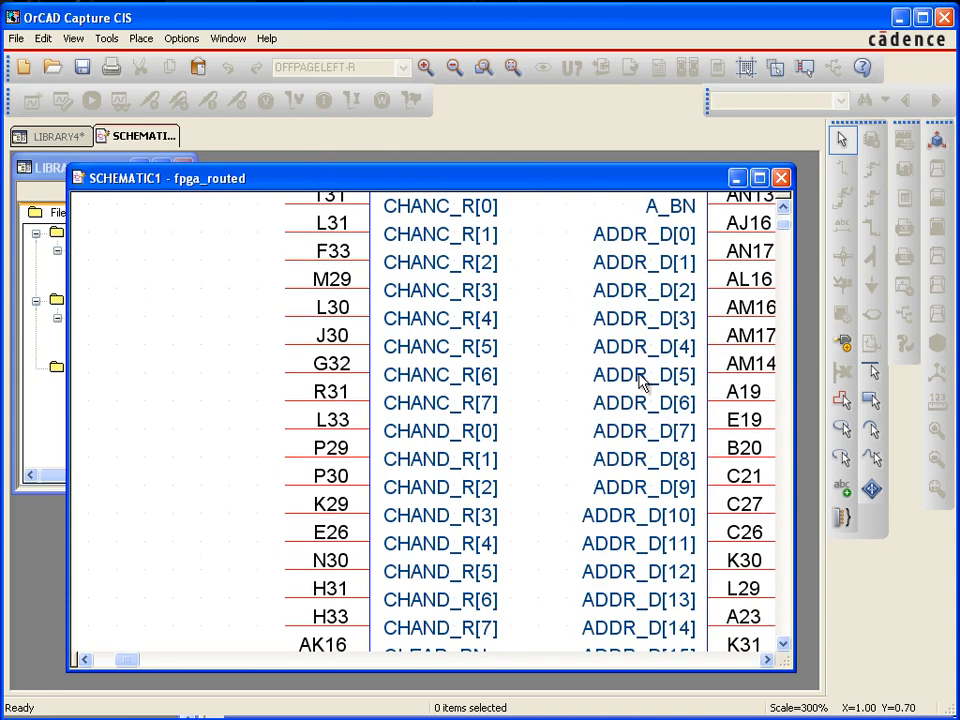
key(o)
key(o)
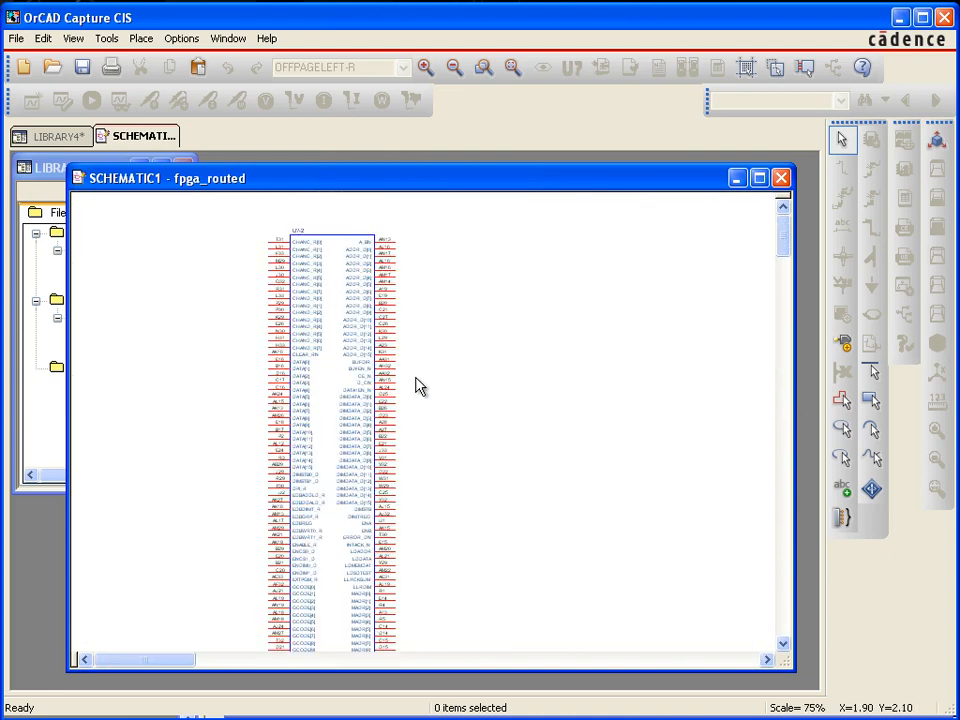
key(o)
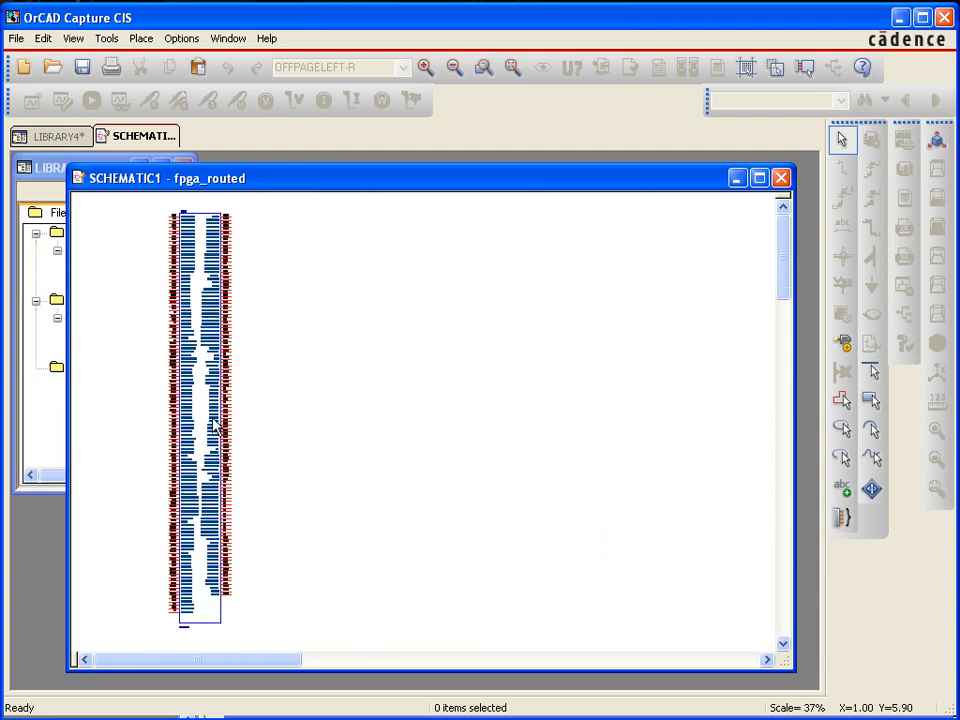
key(ctrl+n)
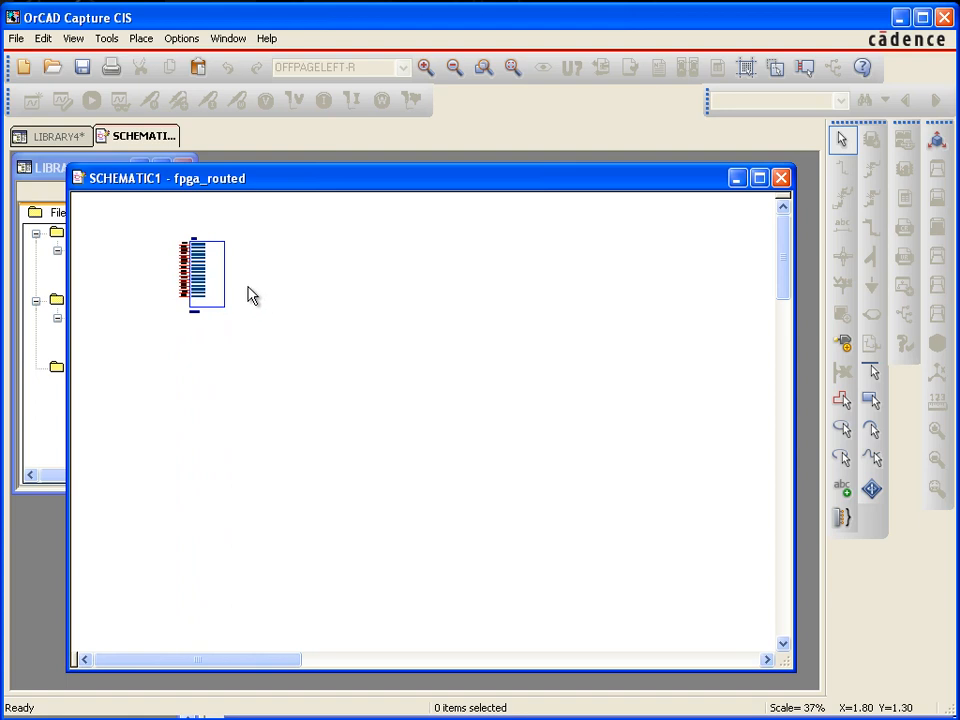
key(i)
key(i)
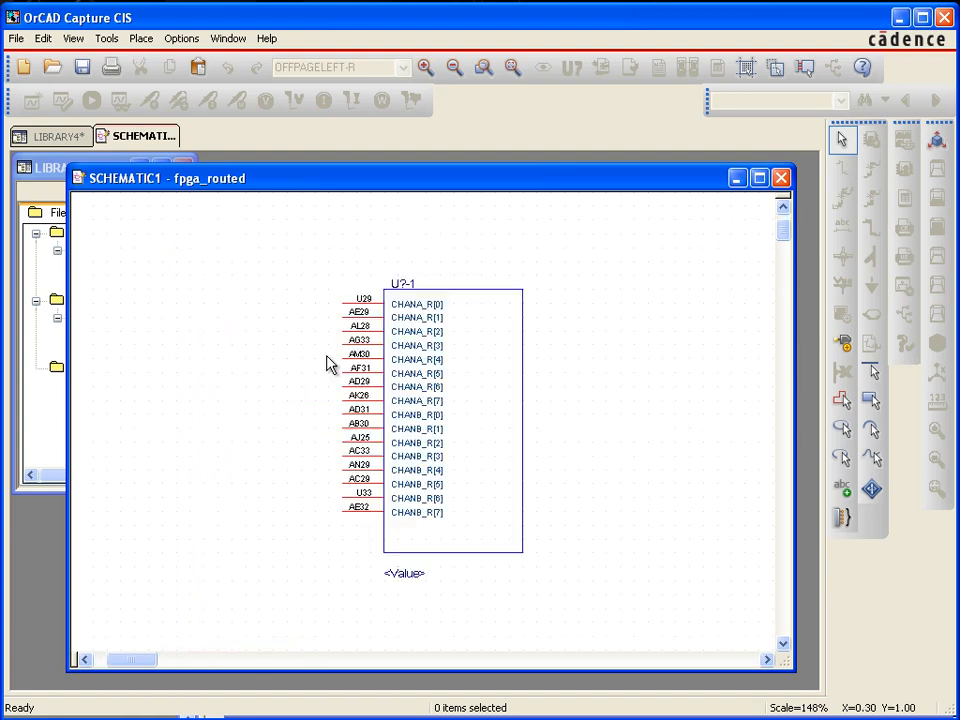
key(i)
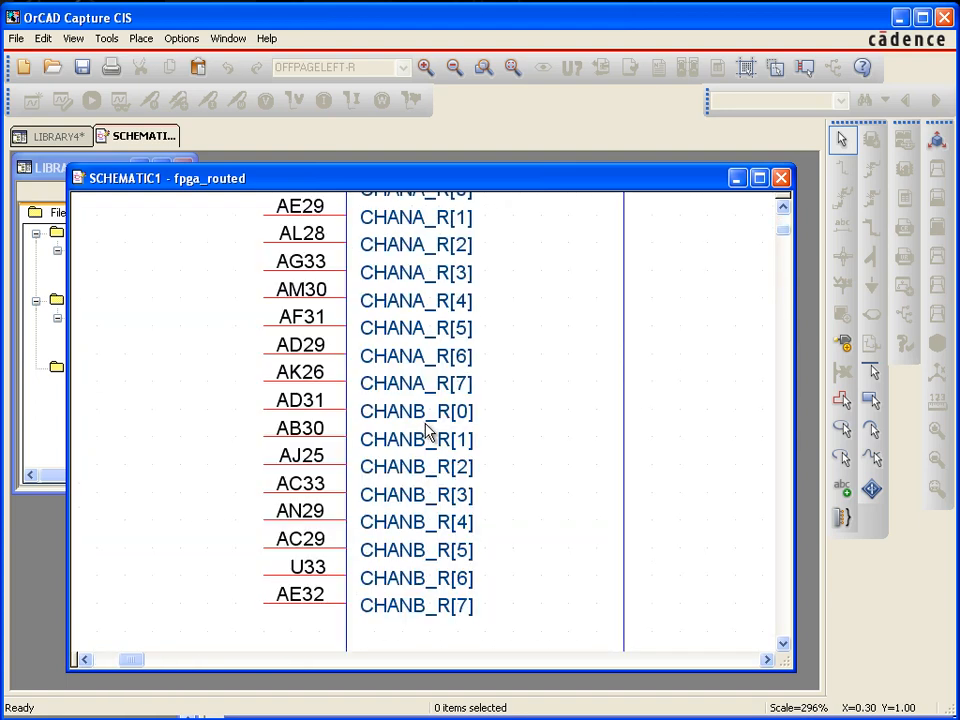
Maximize the part window and move pins CHANB_R[0] to CHANB_R[7] down one grid step, separating them from the CHANA_R pins
double_click(586, 189)
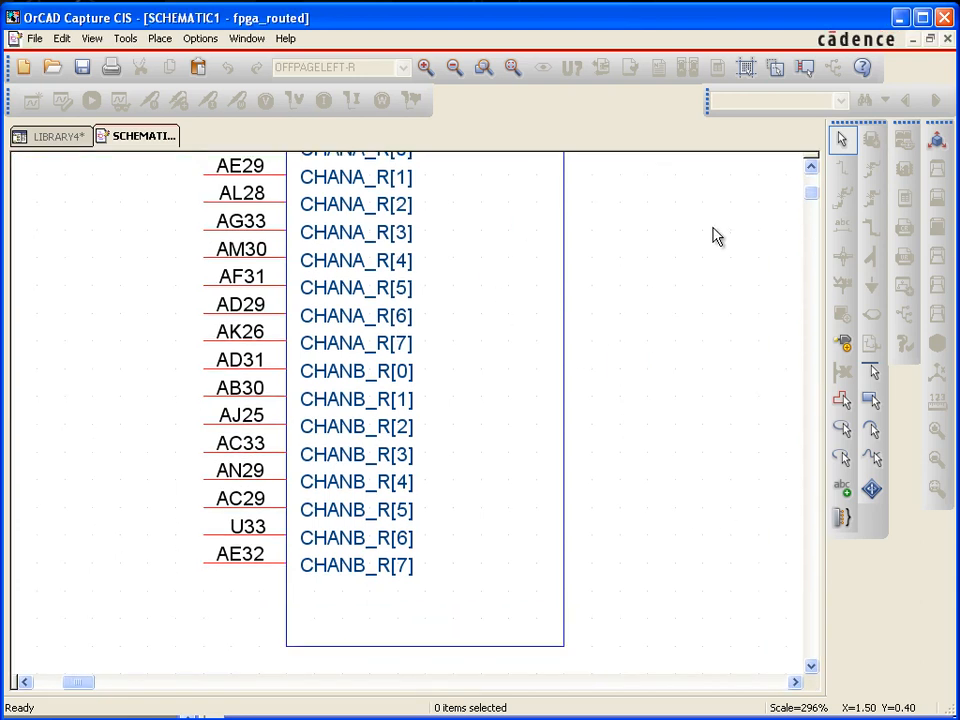
click(812, 170)
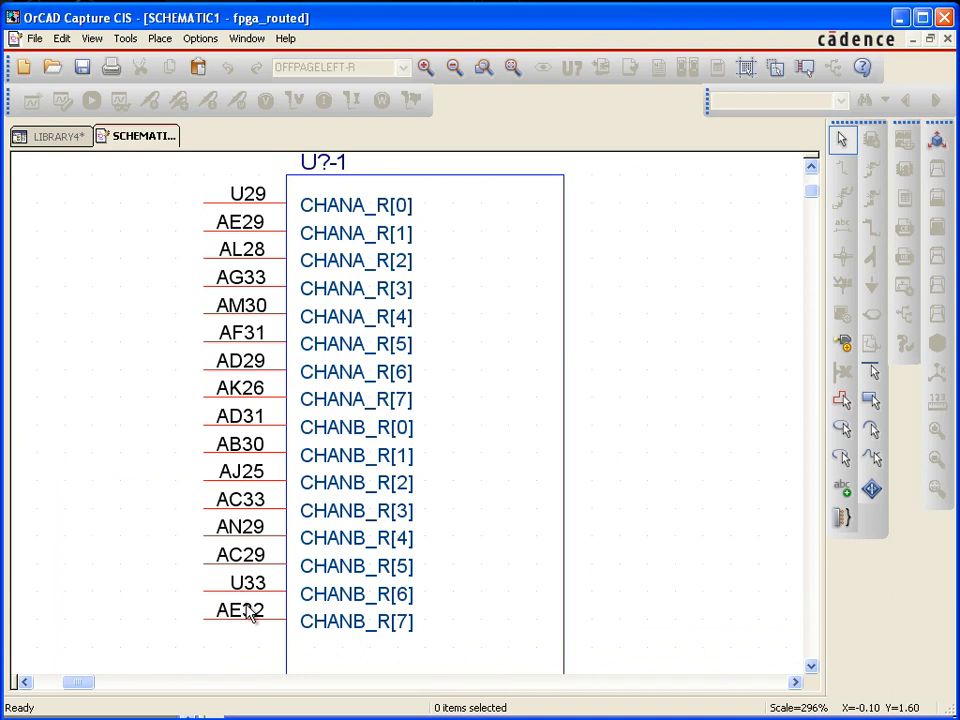
scroll(165, 410, down, 1)
drag(174, 398, 259, 610)
drag(265, 510, 264, 538)
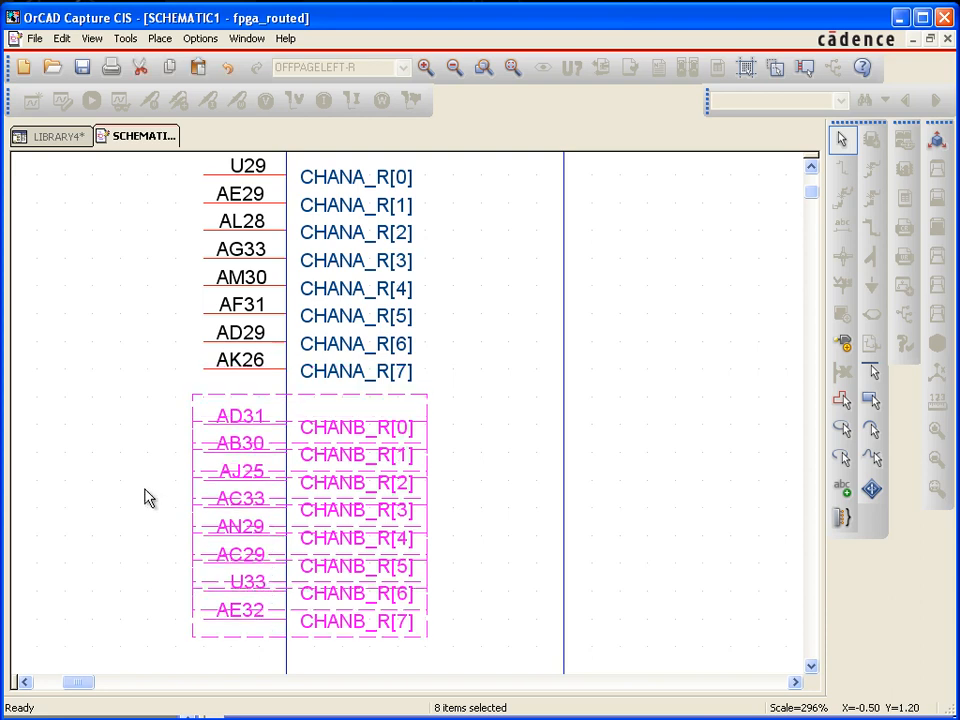
click(155, 502)
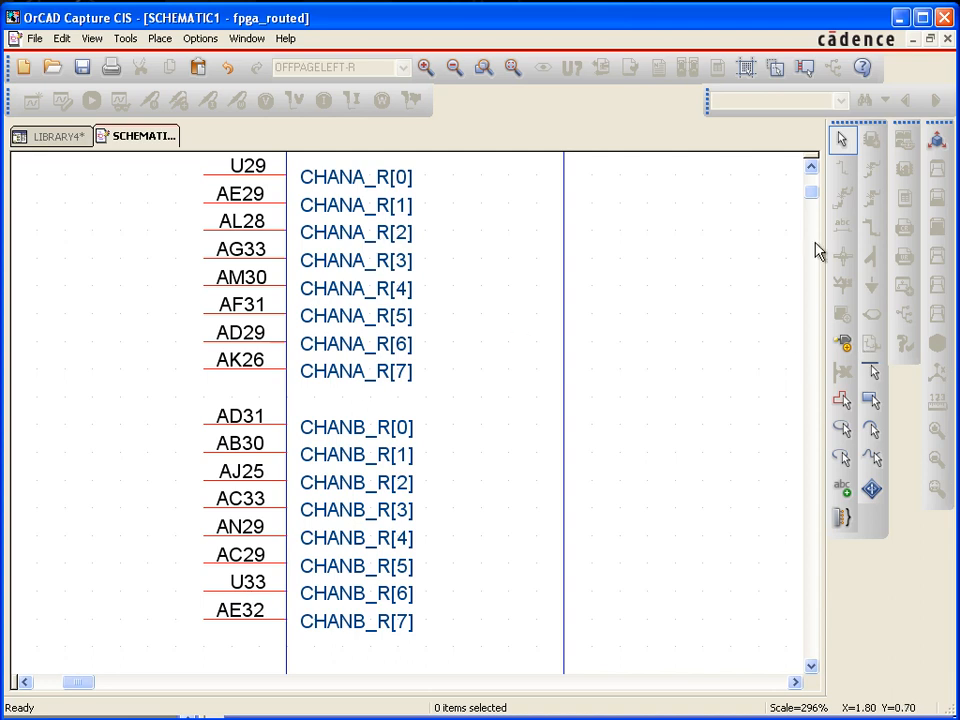
click(811, 168)
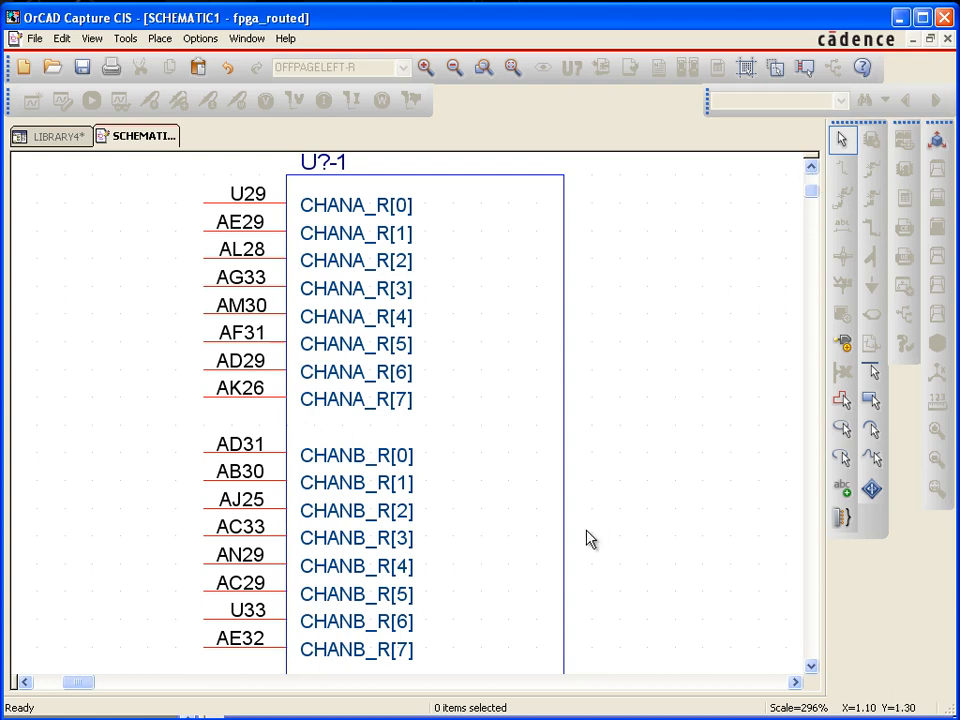
Switch to Notepad++, place its window beside the schematic part, and display fpga_routed_2.pin
key(alt+Tab)
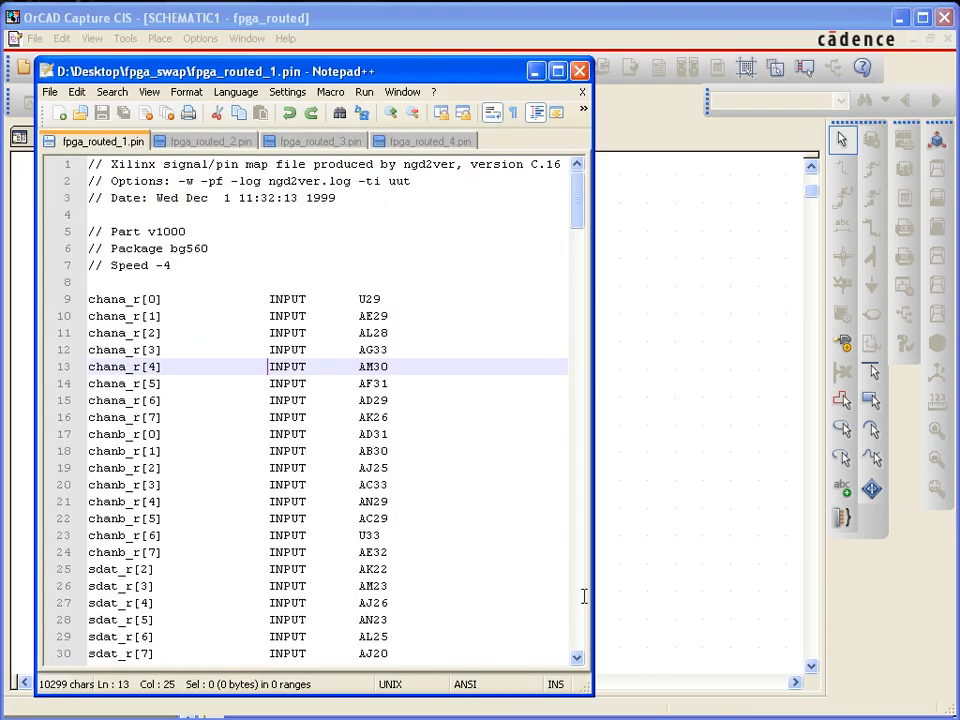
drag(389, 80, 708, 84)
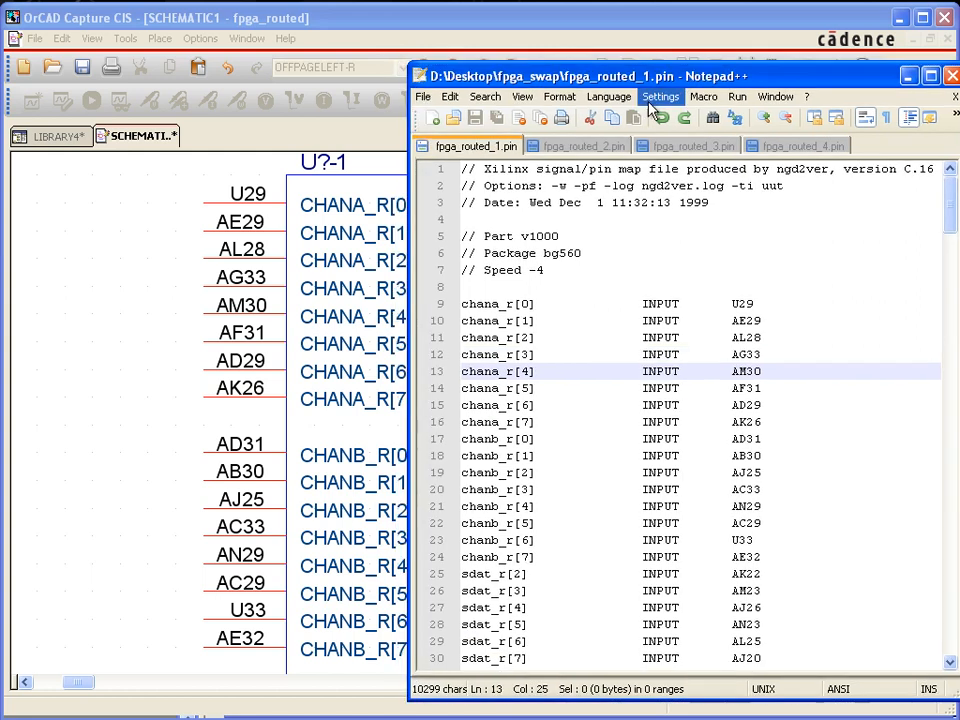
click(607, 150)
drag(567, 80, 604, 72)
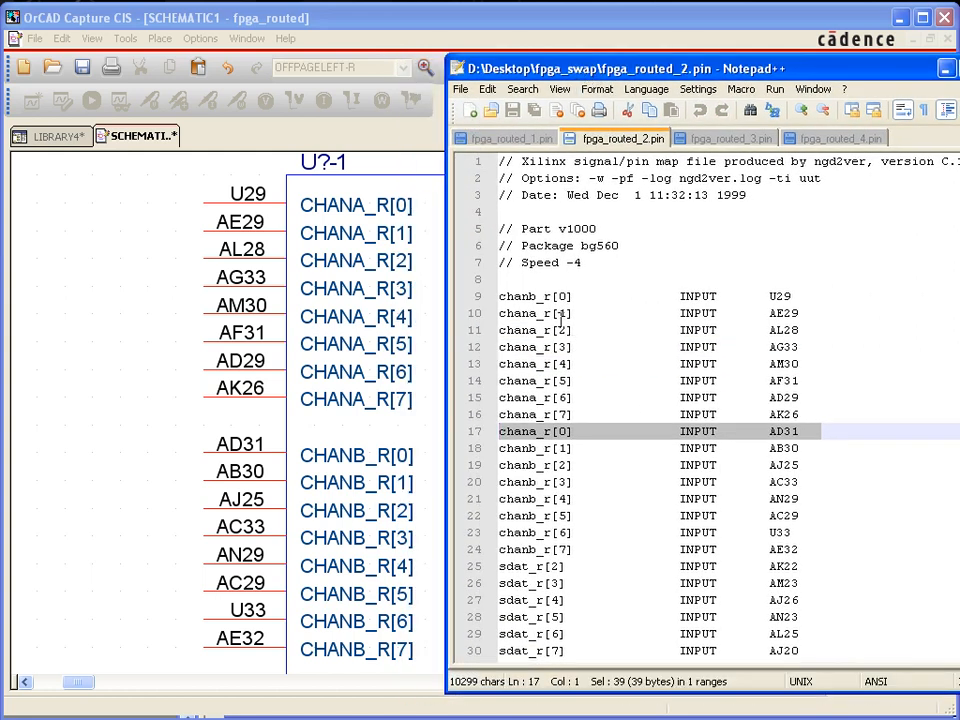
Examine the chanb_r[0] and chana_r[0] lines in fpga_routed_2.pin, comparing their pin numbers with those on the part
drag(537, 297, 530, 298)
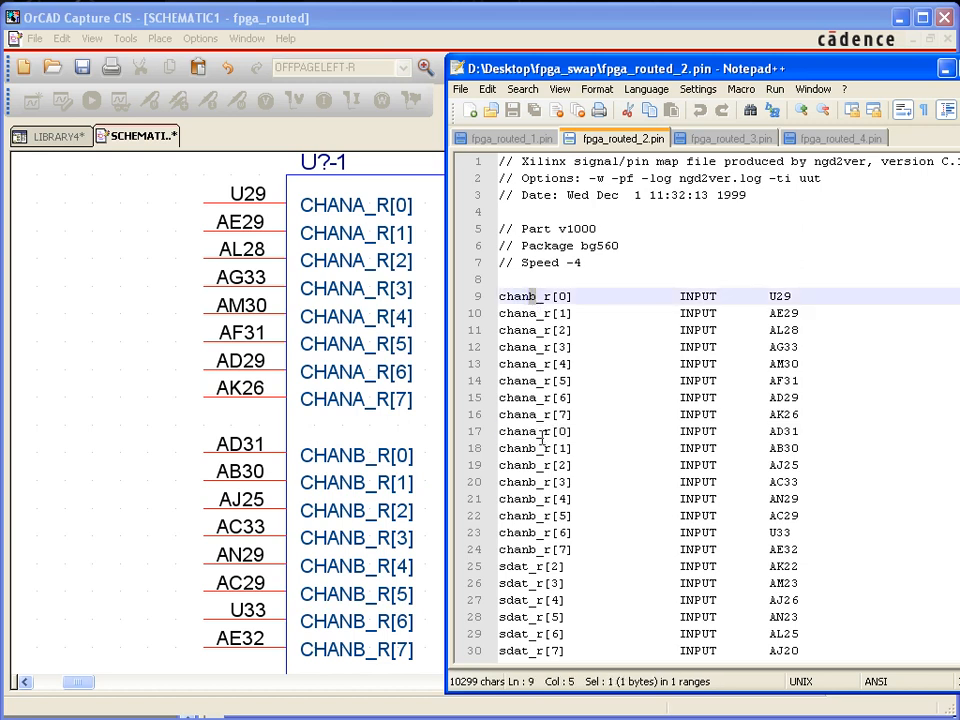
drag(566, 432, 559, 432)
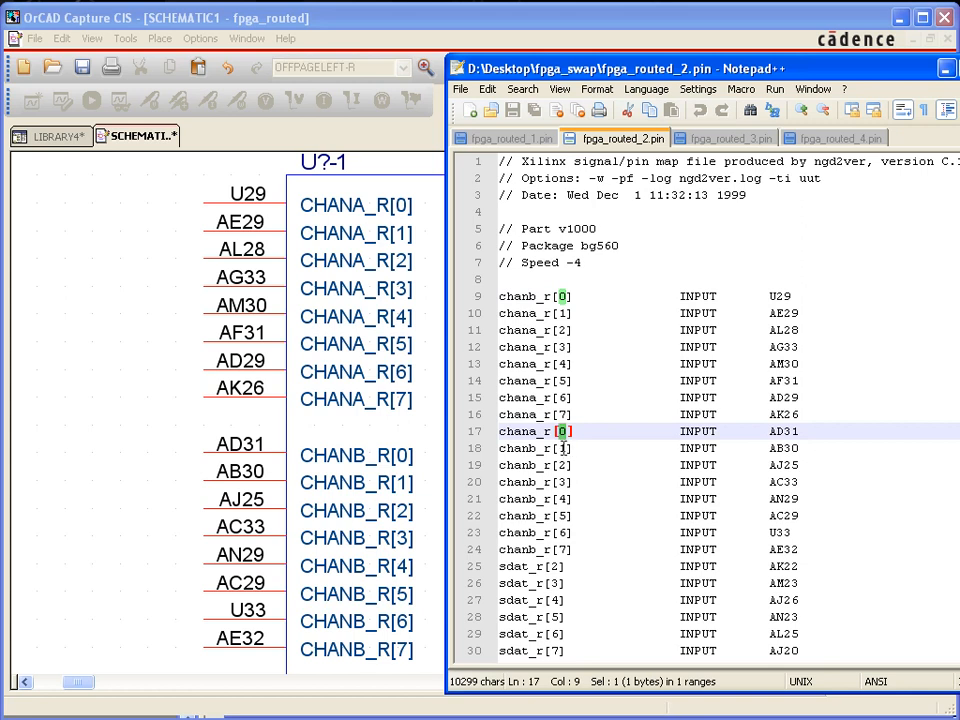
click(540, 297)
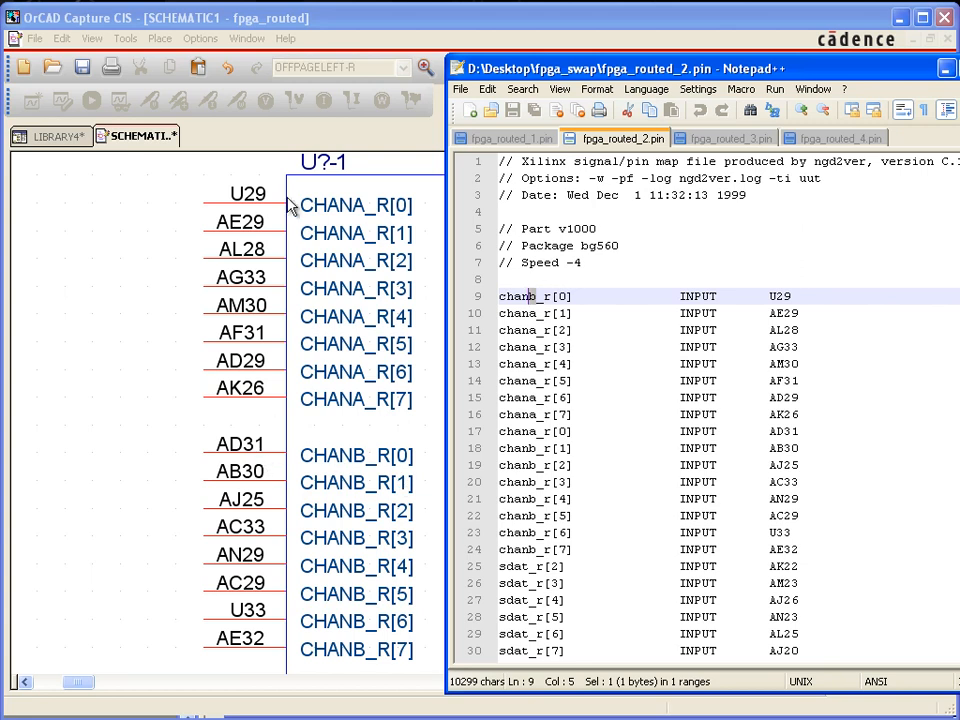
click(564, 296)
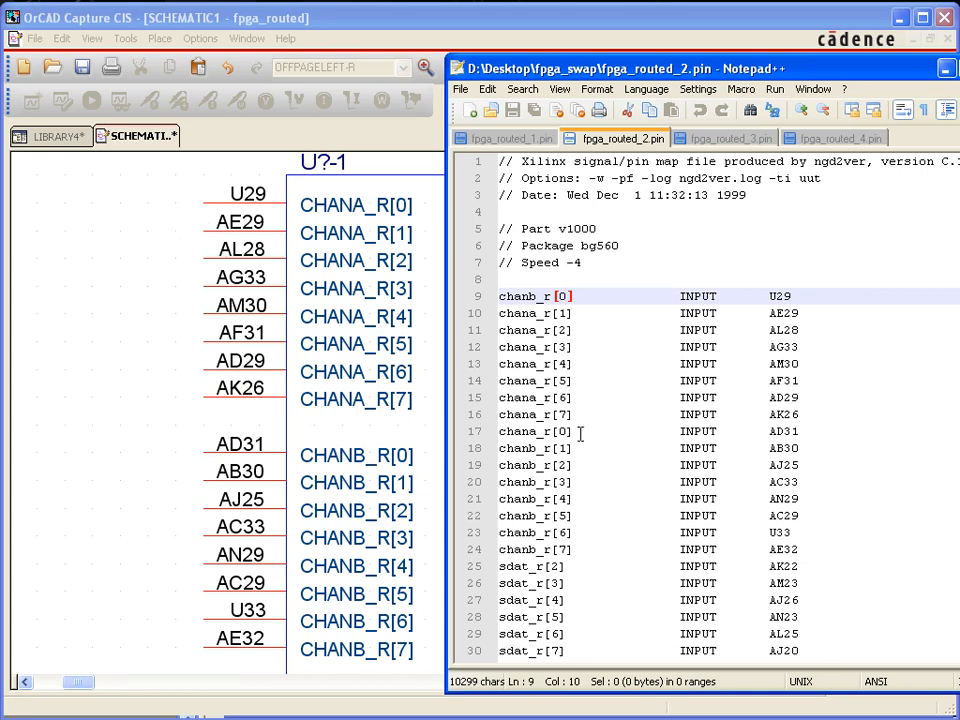
drag(806, 432, 770, 433)
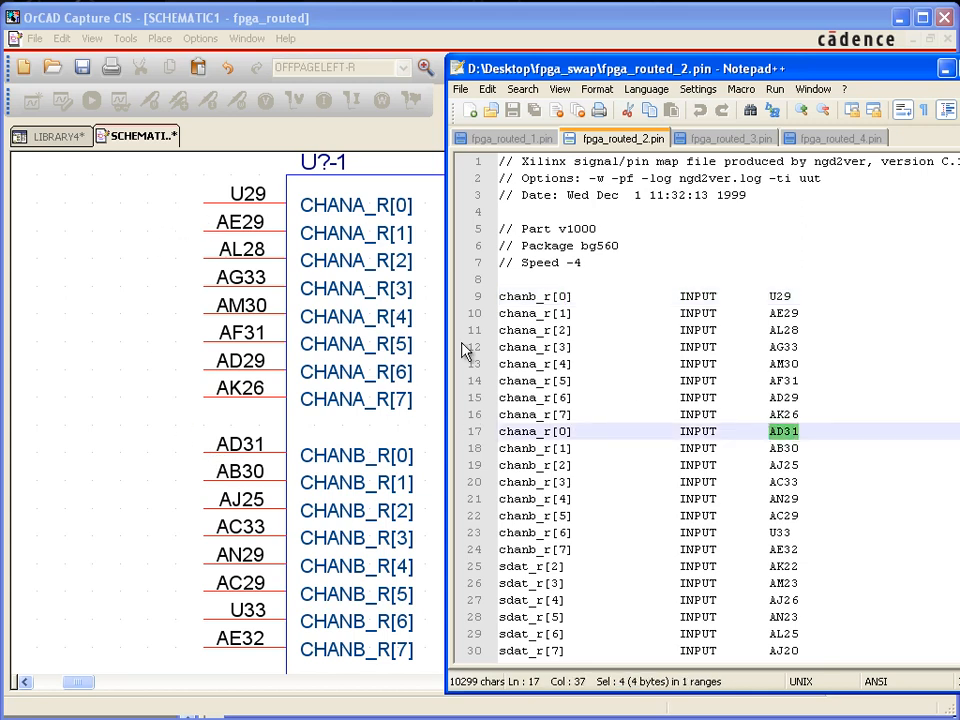
click(545, 432)
drag(578, 432, 506, 432)
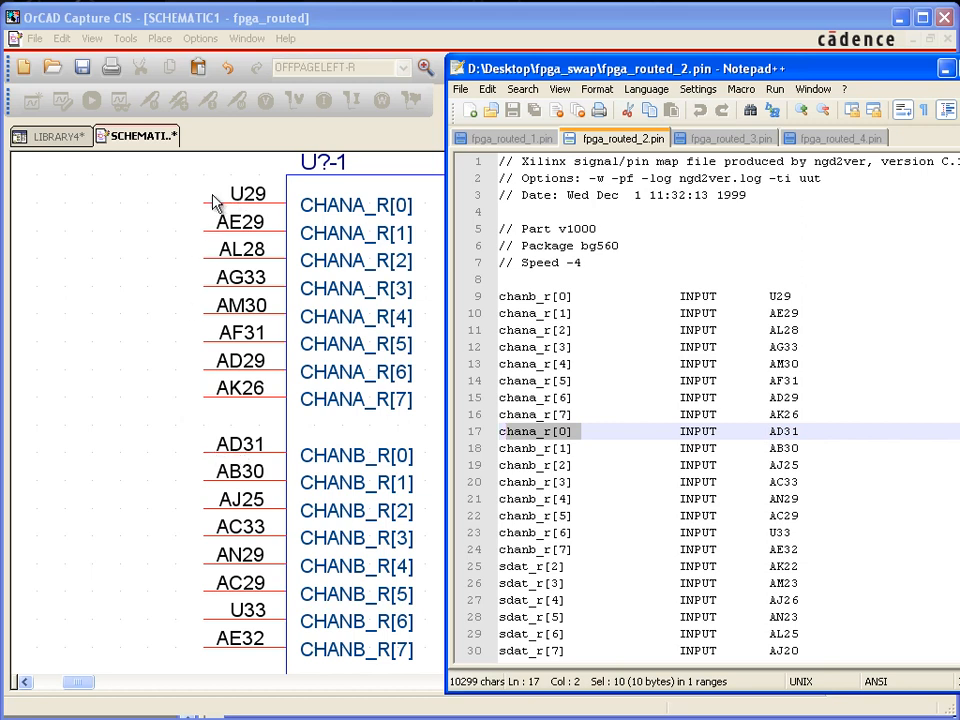
click(634, 382)
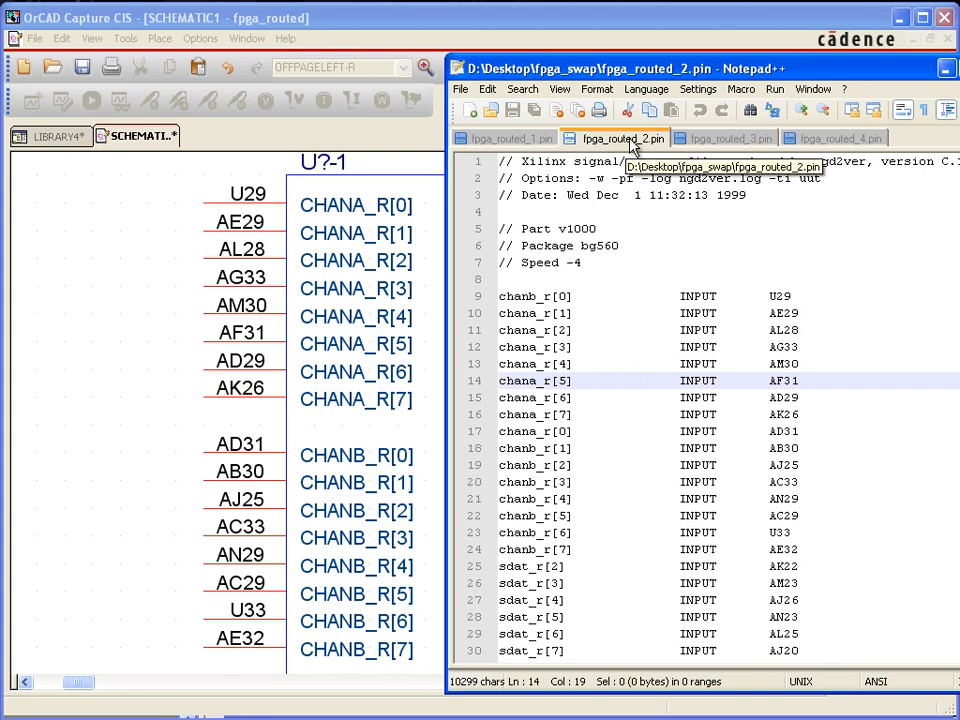
Return to the LIBRARY4 project in OrCAD Capture and start Generate Part with fpga_routed_2.pin as the netlist source file
click(55, 137)
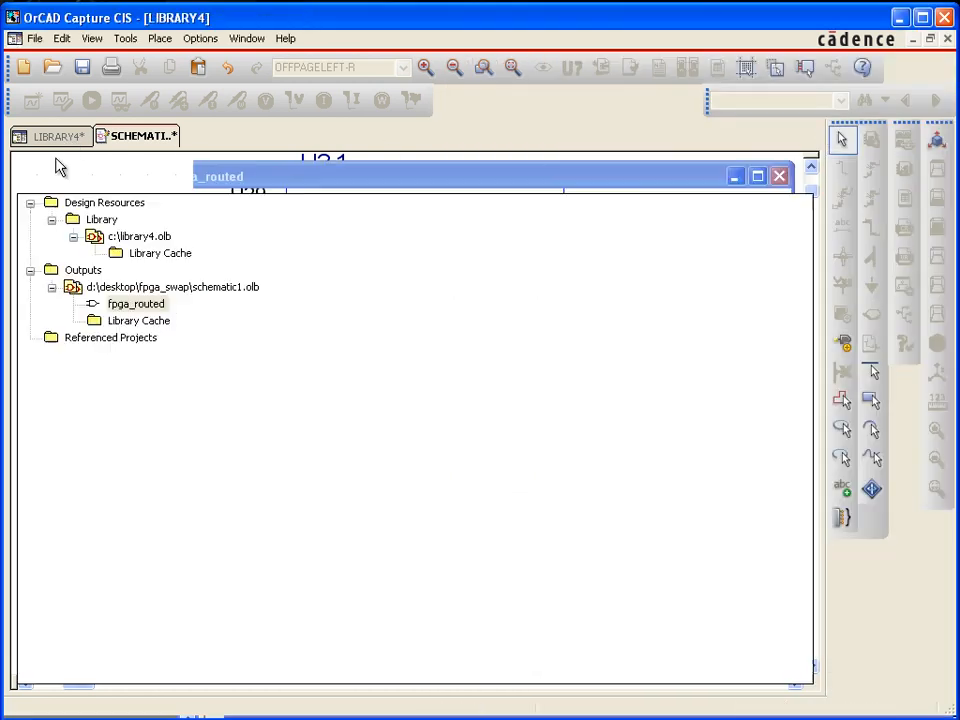
click(166, 38)
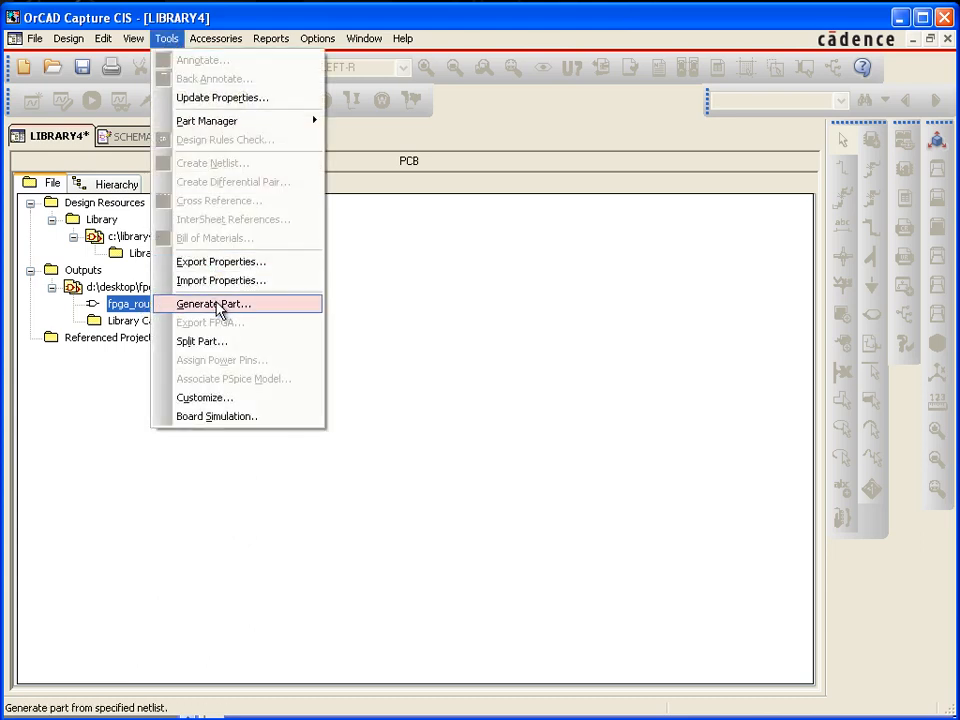
click(222, 305)
click(553, 170)
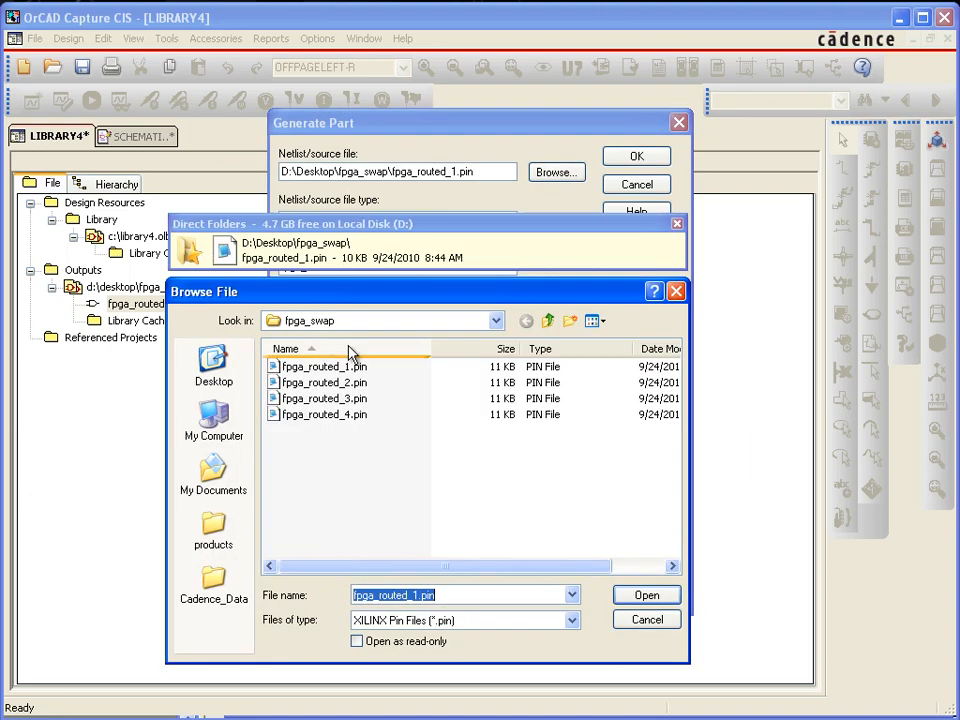
double_click(322, 388)
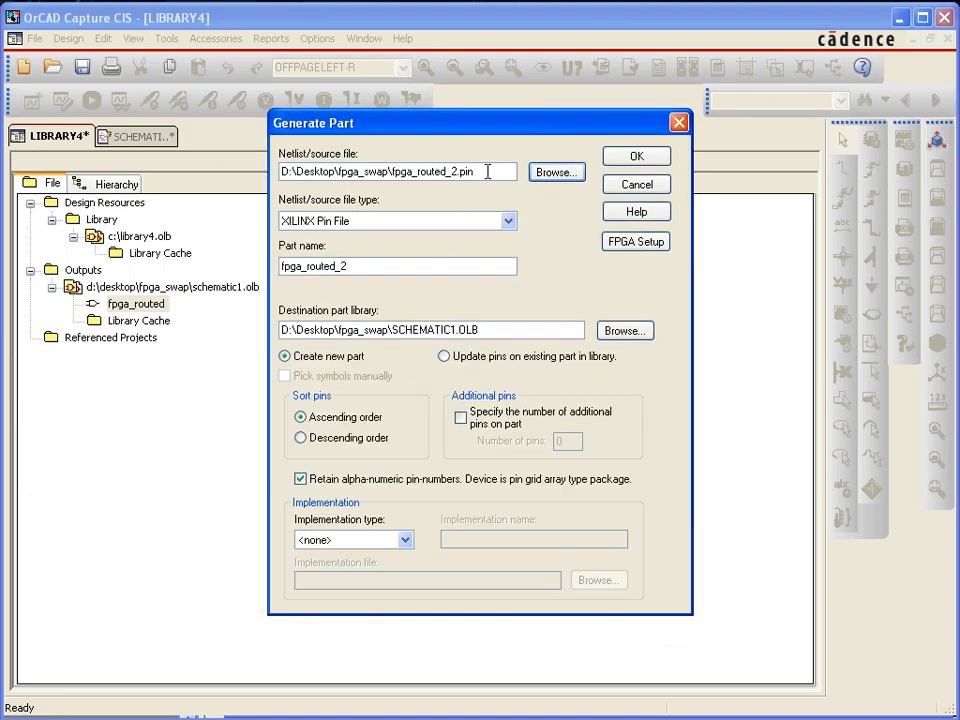
Set the part name to fpga_routed, choose to update pins on the existing library part, and run the generation
click(372, 265)
key(BackSpace)
key(BackSpace)
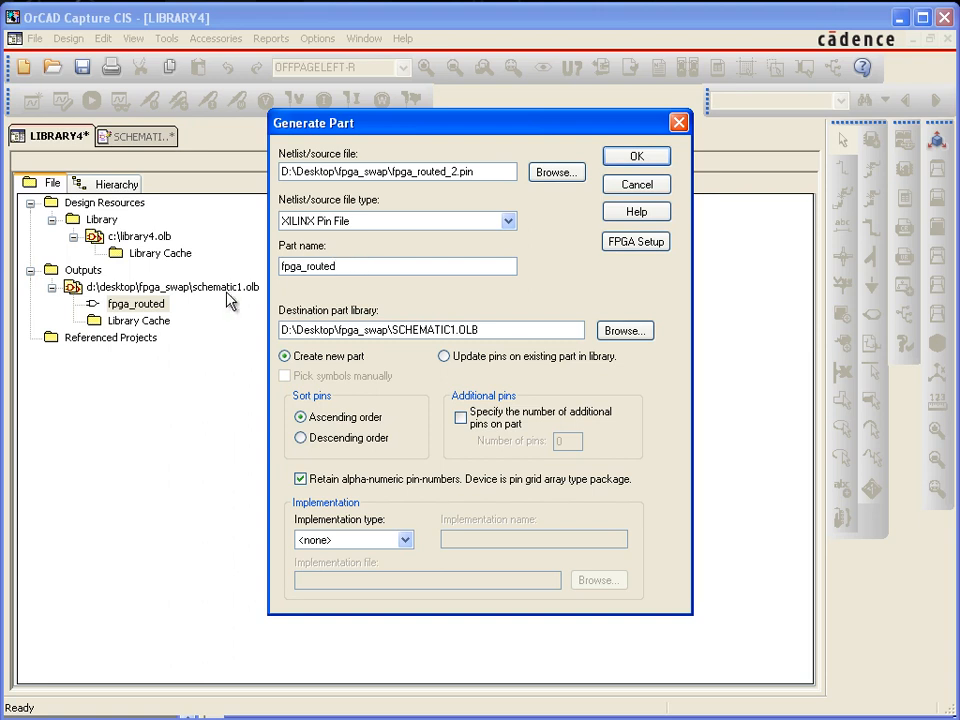
click(446, 357)
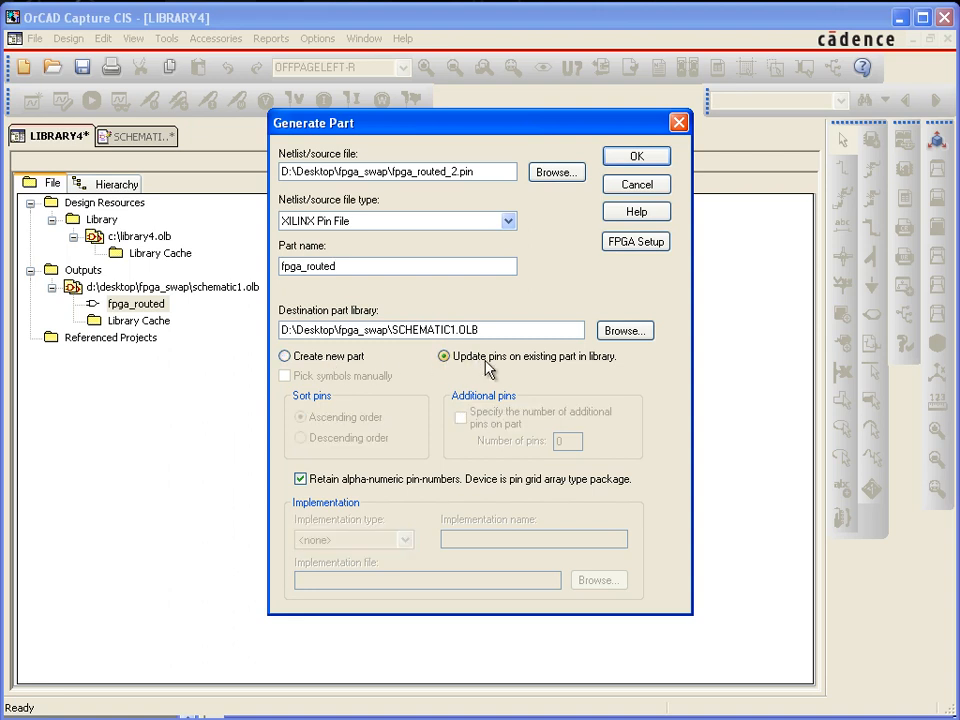
click(638, 157)
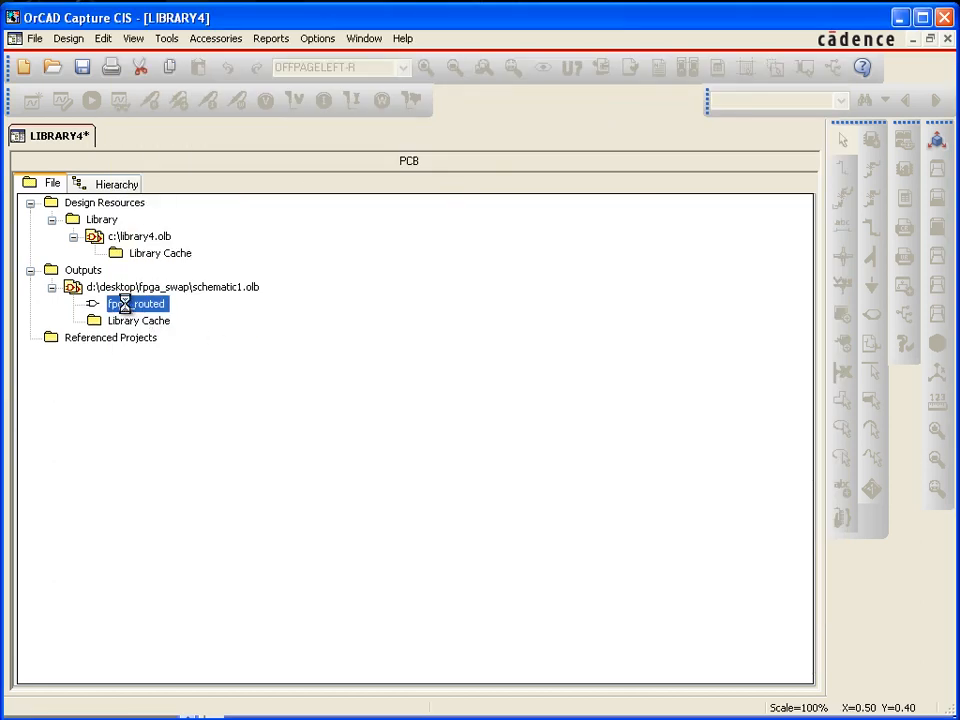
Reopen the updated fpga_routed part and compare its channel A and B pin numbers with fpga_routed_2.pin in Notepad++
double_click(127, 305)
key(i)
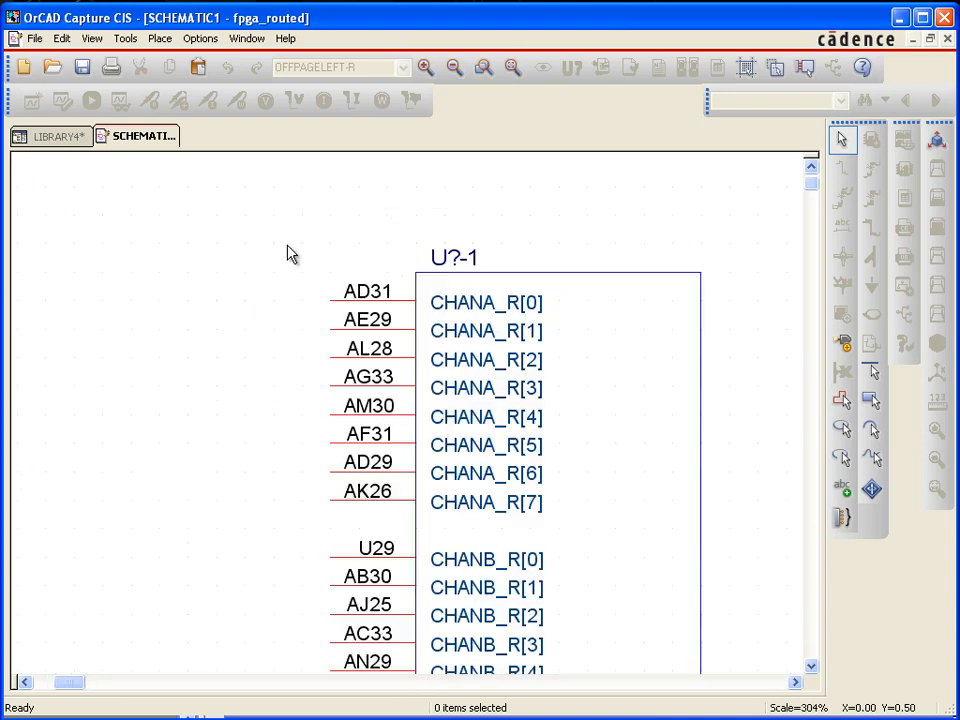
key(c)
key(c)
key(c)
key(c)
key(c)
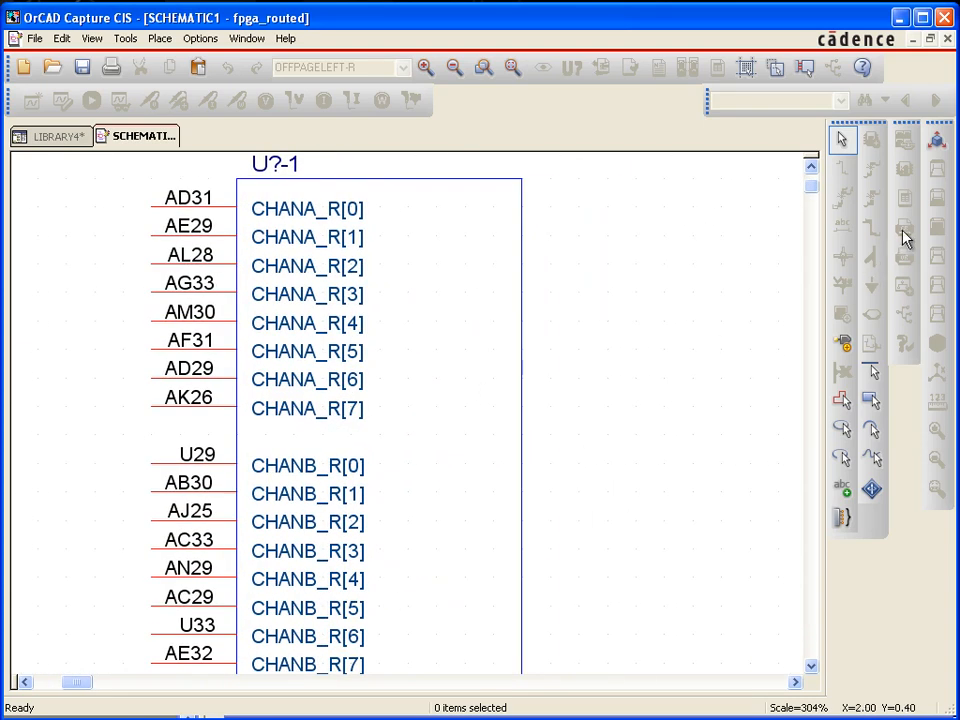
key(alt+Tab)
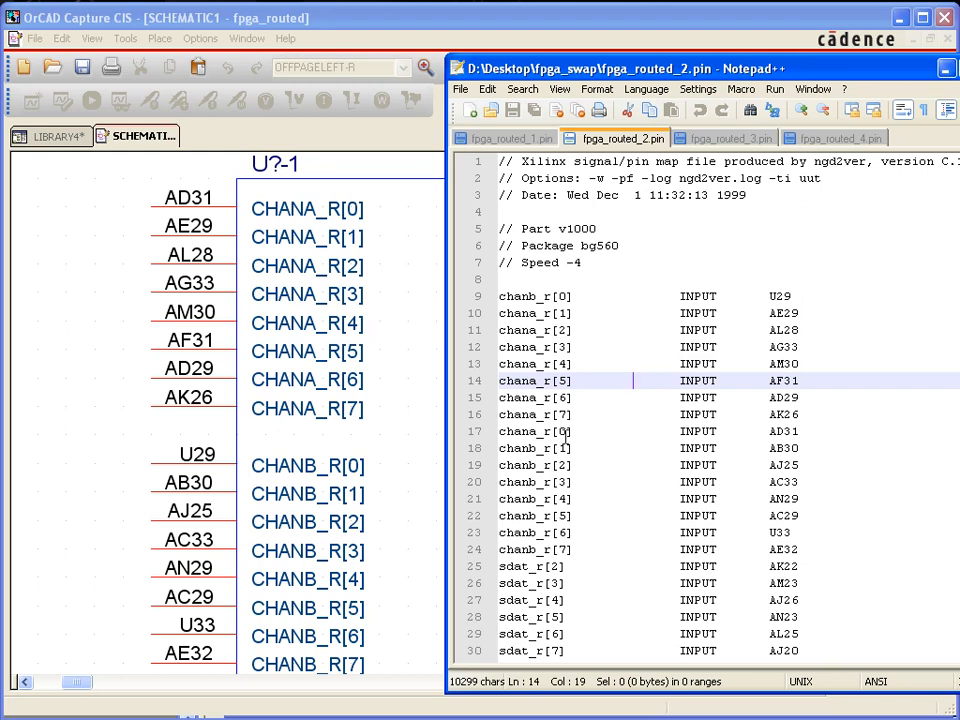
drag(796, 431, 478, 431)
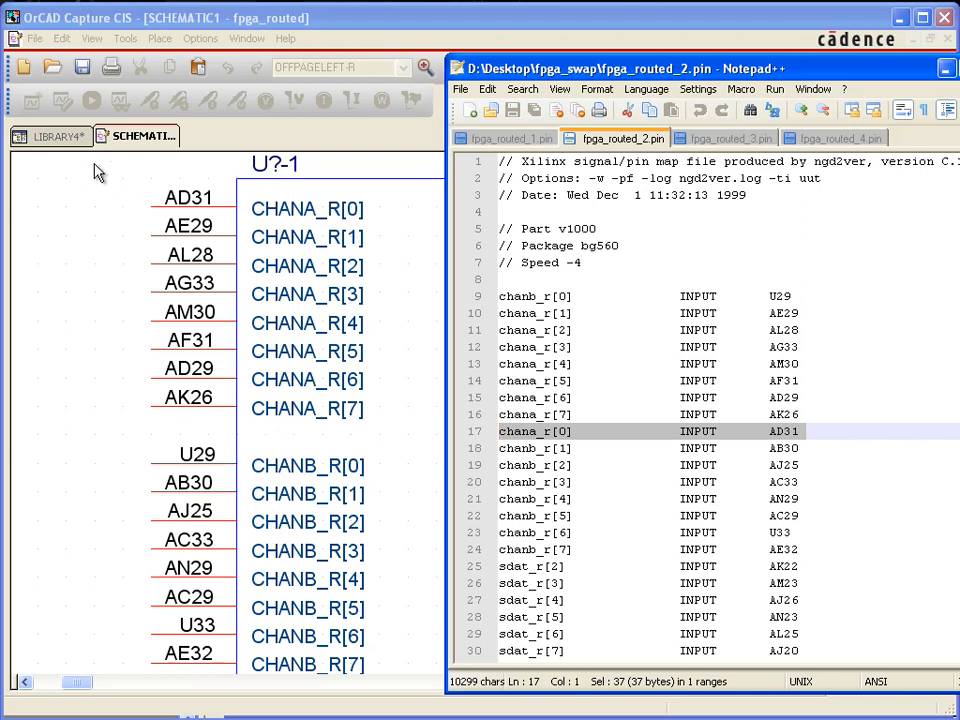
Review the pin modifications recorded for fpga_routed in the OrCAD Capture session log, and close the log
click(80, 140)
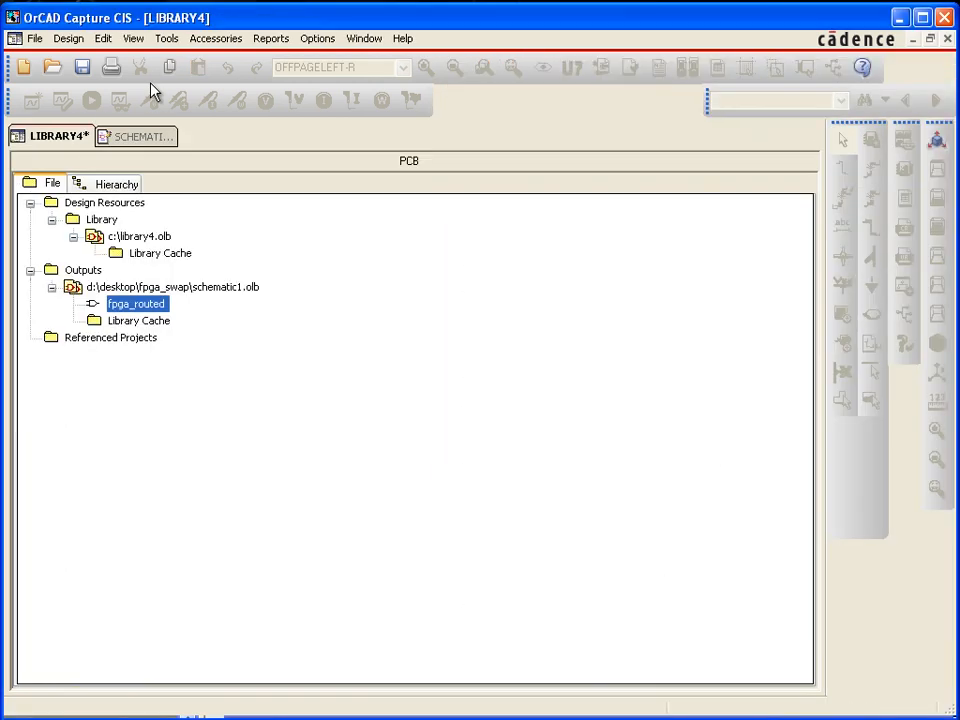
click(317, 39)
mouse_move(356, 39)
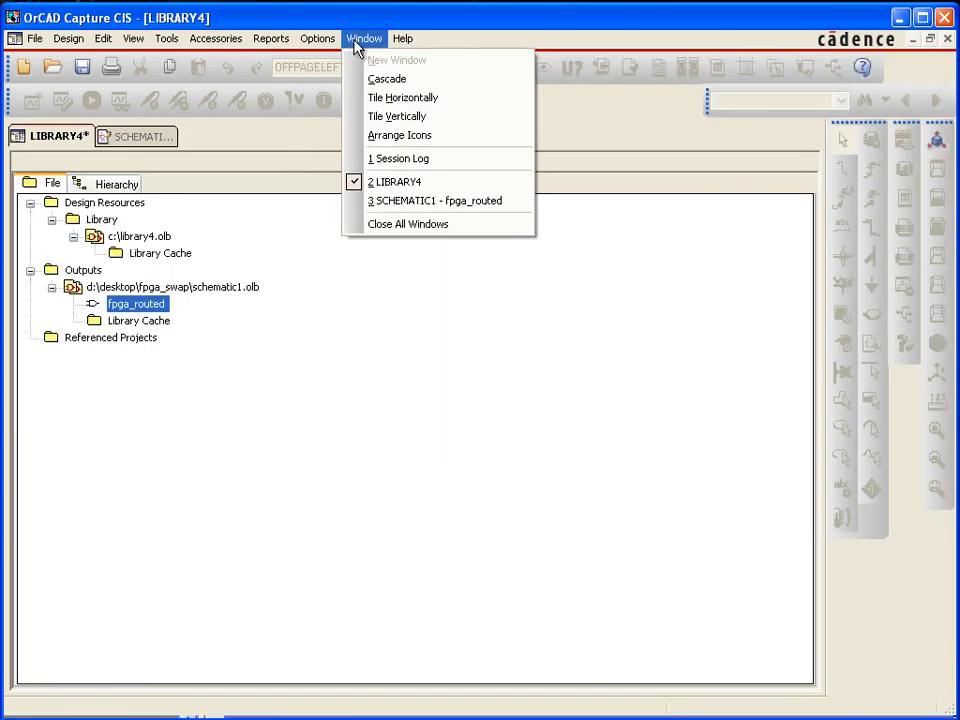
click(400, 159)
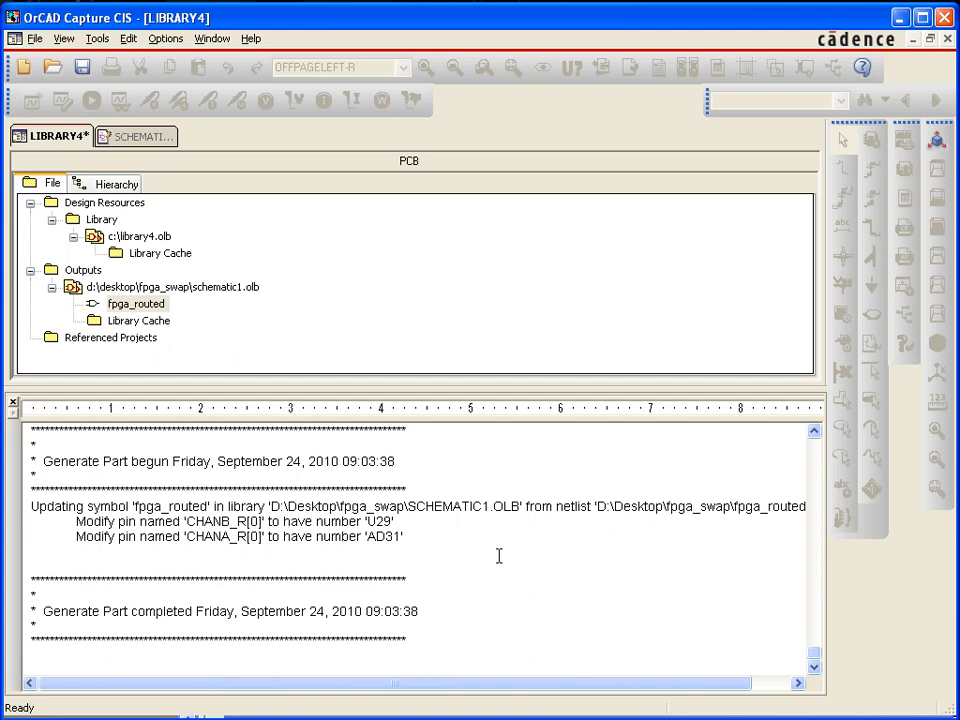
drag(418, 536, 63, 525)
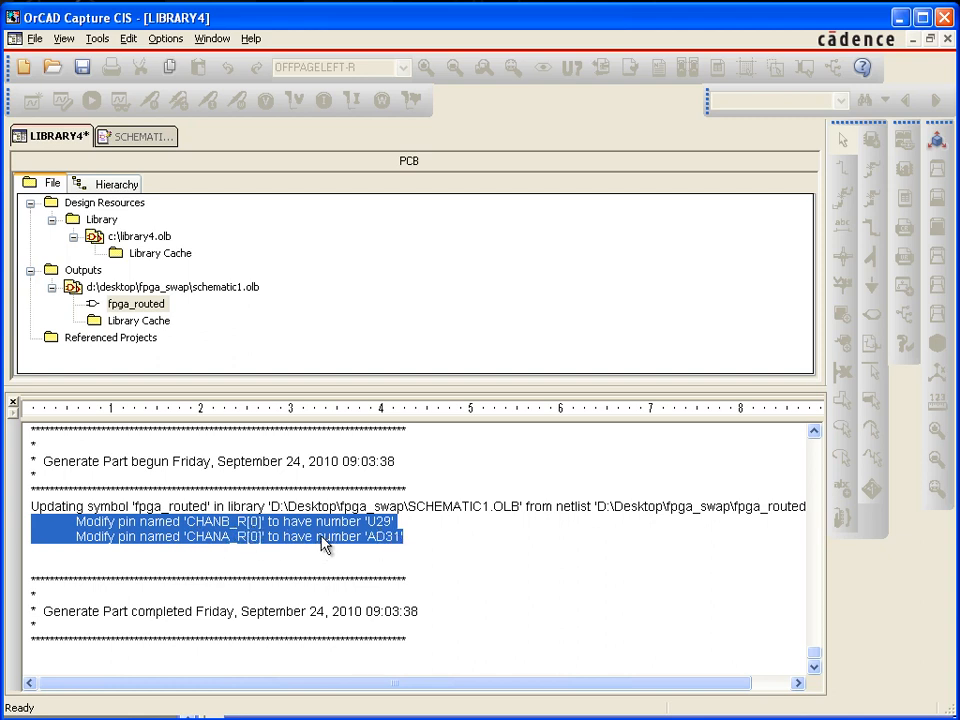
click(13, 404)
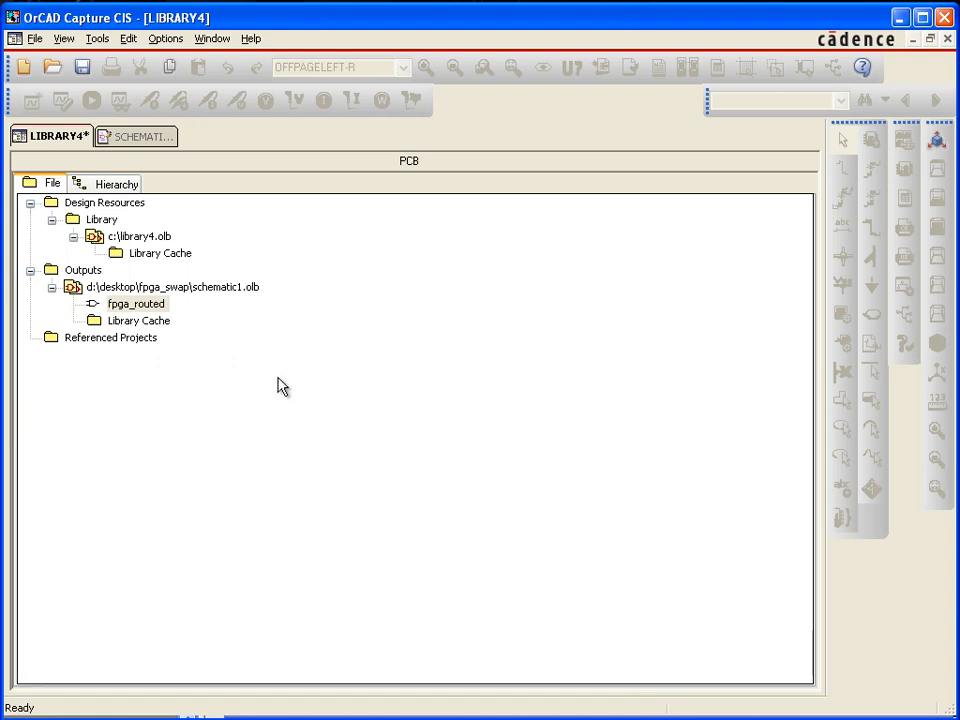
Show the fpga_routed part beside fpga_routed_3.pin in Notepad++ and examine the commented-out chana_r[1] line
double_click(156, 305)
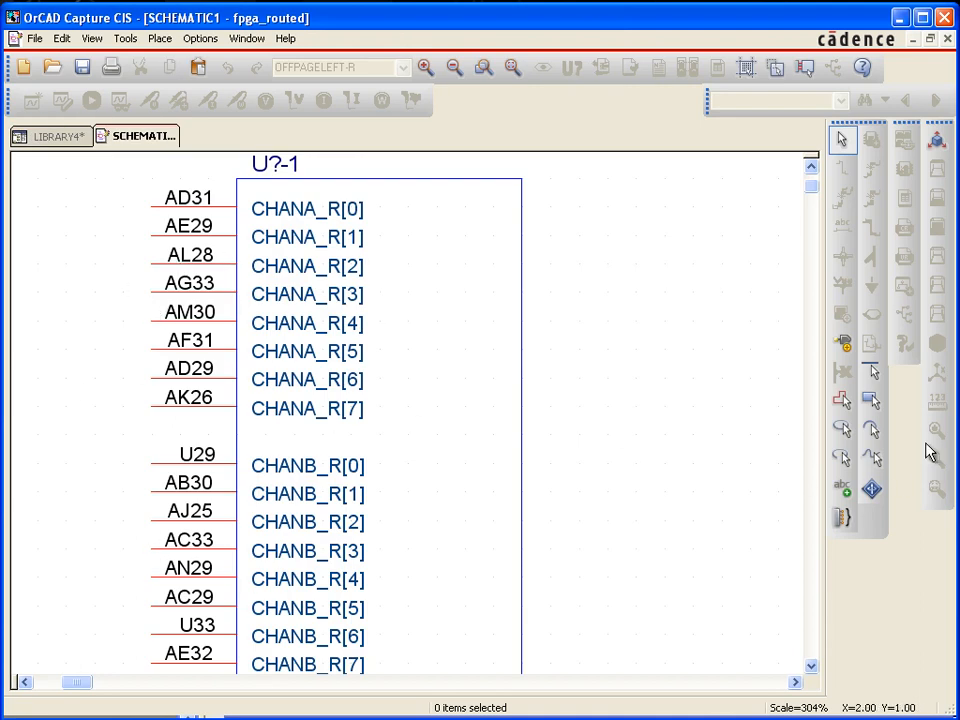
key(alt+Tab)
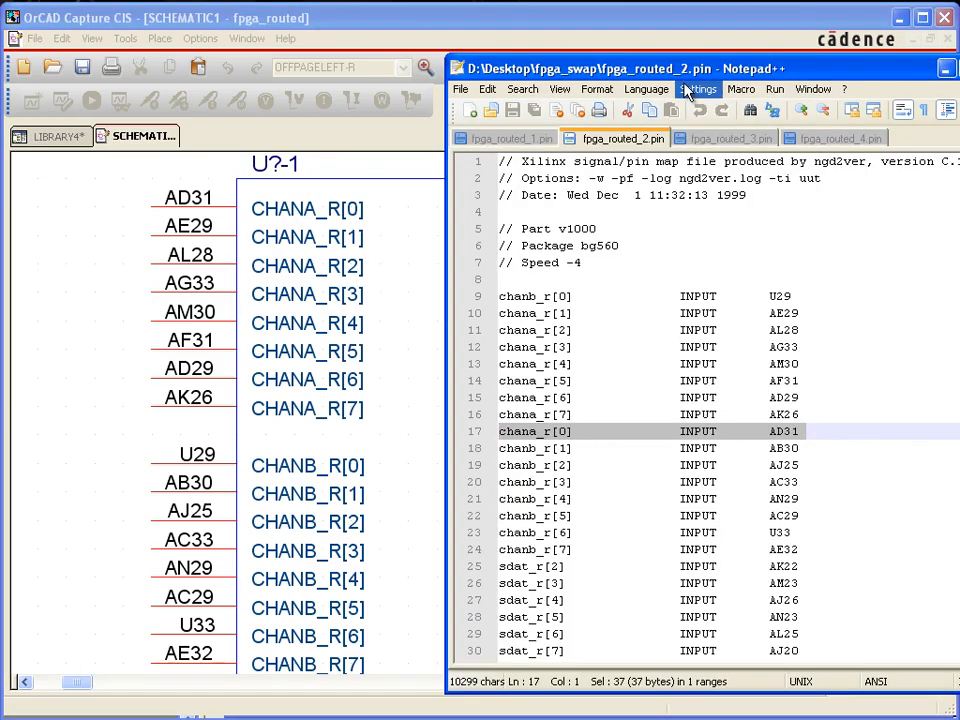
click(724, 139)
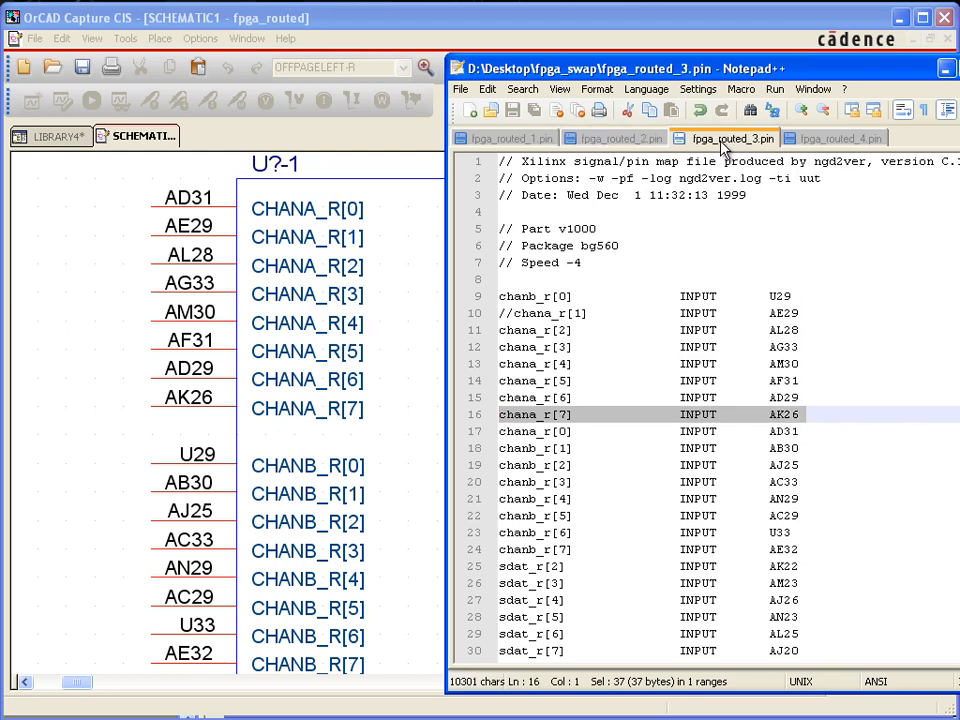
click(783, 330)
click(506, 317)
drag(506, 317, 499, 316)
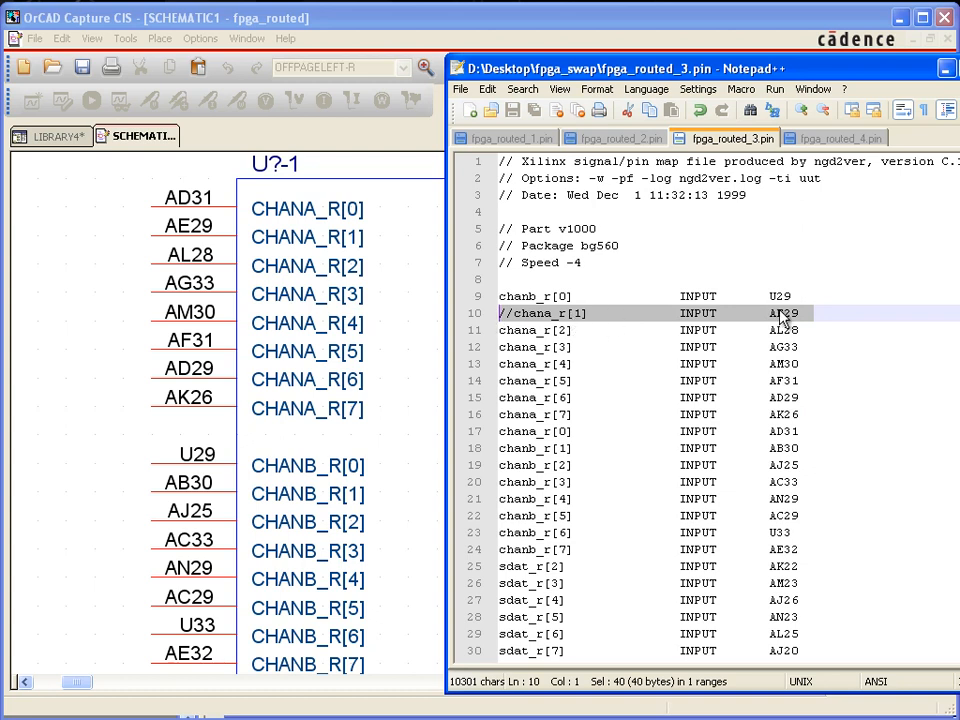
click(567, 314)
drag(513, 317, 498, 317)
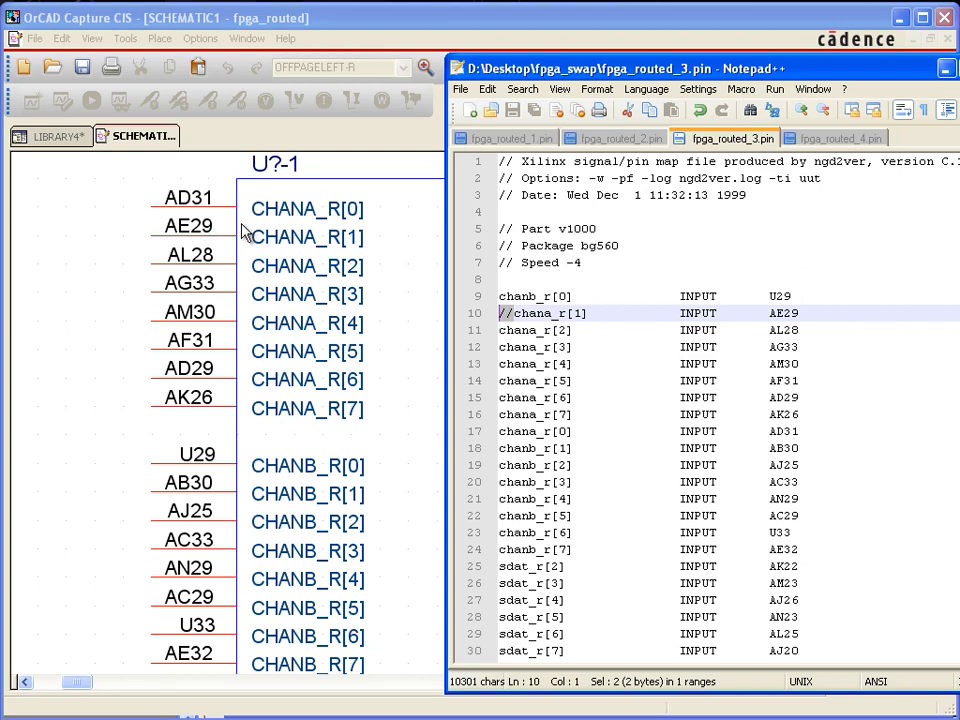
Return to the LIBRARY4 project in OrCAD Capture and start Generate Part with fpga_routed_3.pin as the netlist source file
click(172, 33)
click(64, 139)
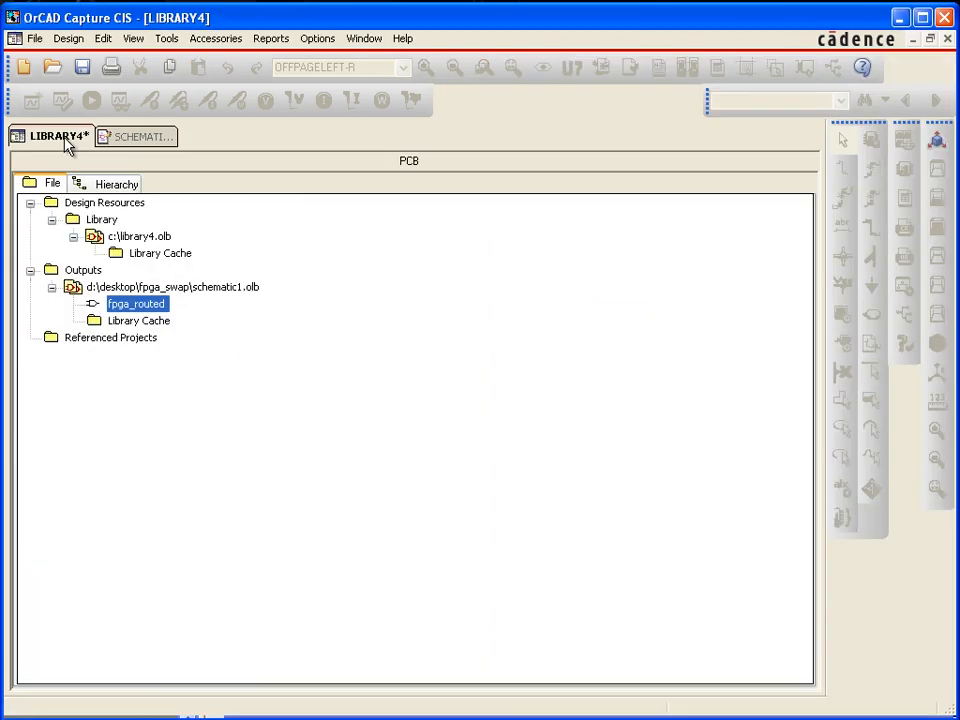
click(166, 38)
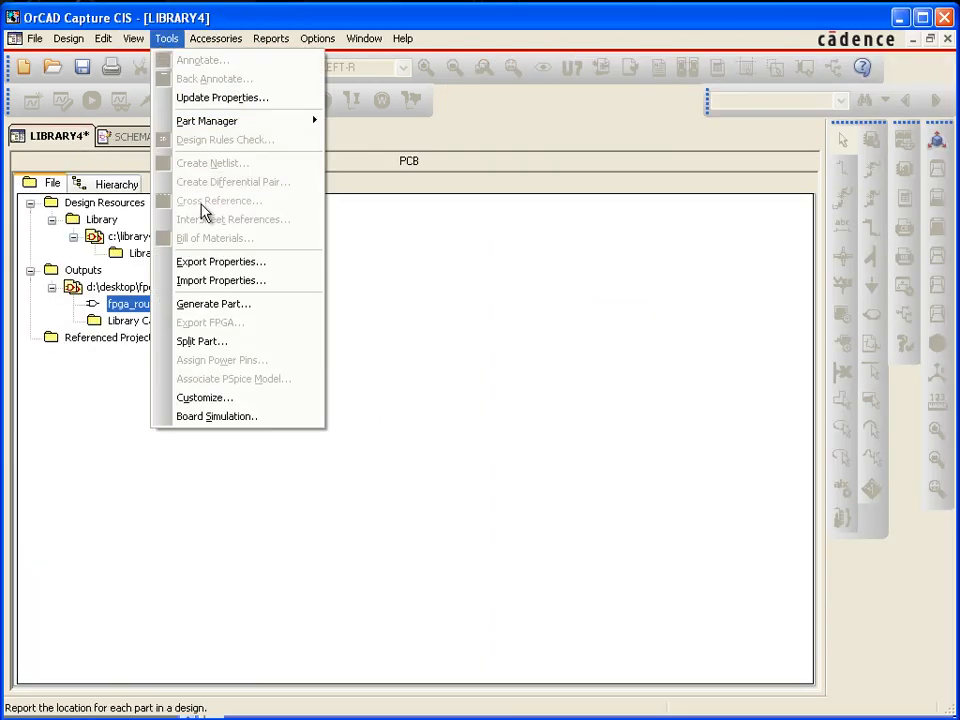
click(219, 305)
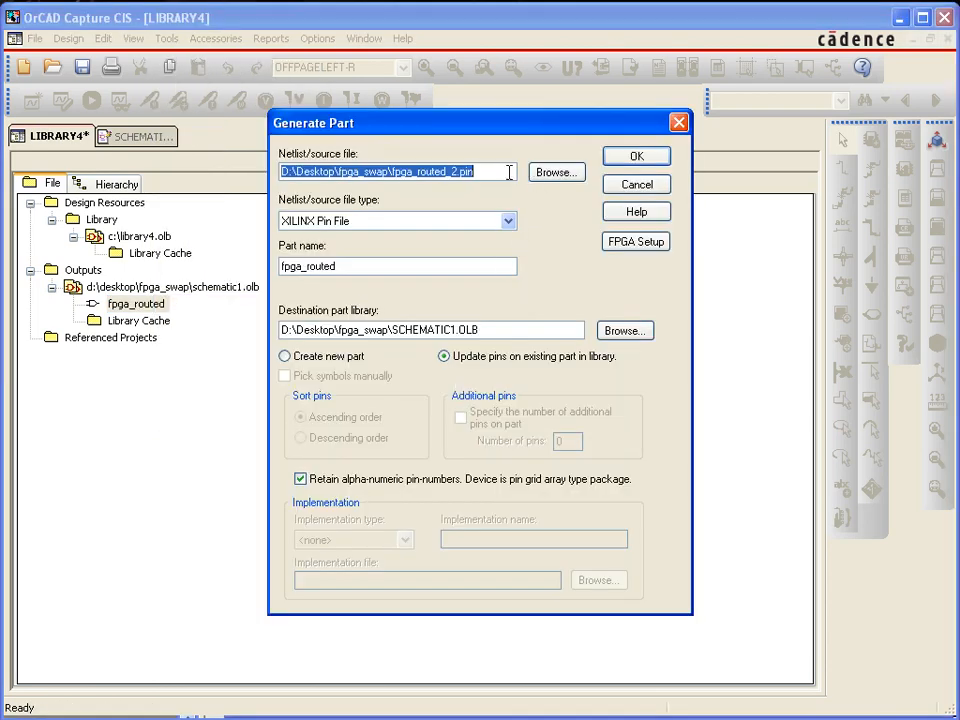
click(540, 174)
double_click(345, 398)
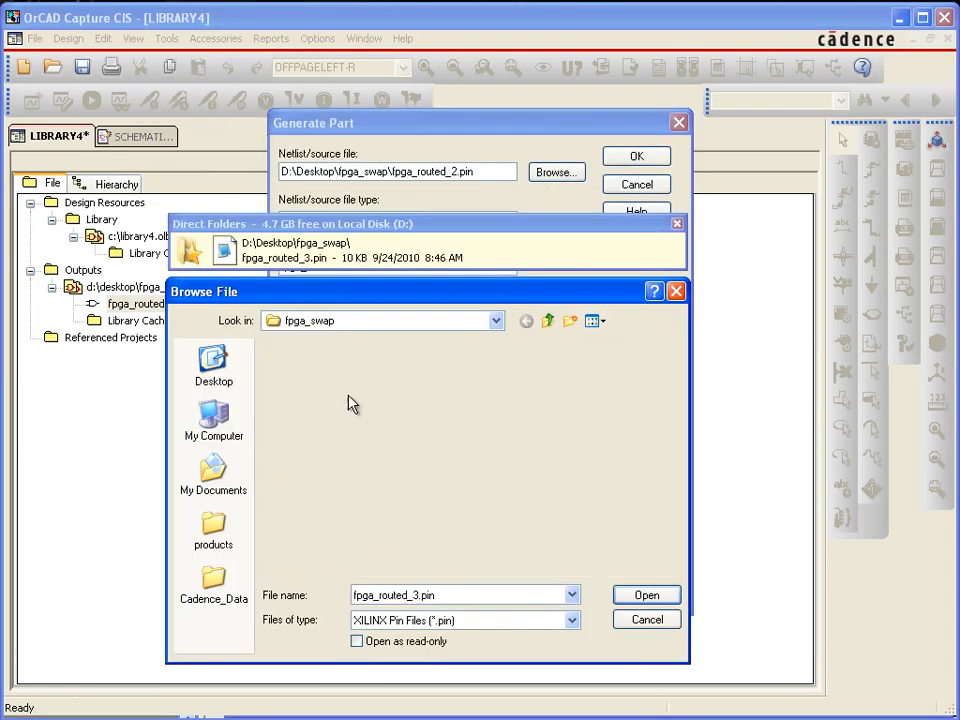
Update the pins on the existing fpga_routed part in SCHEMATIC1.OLB from fpga_routed_3.pin and save the section spreadsheet
click(357, 270)
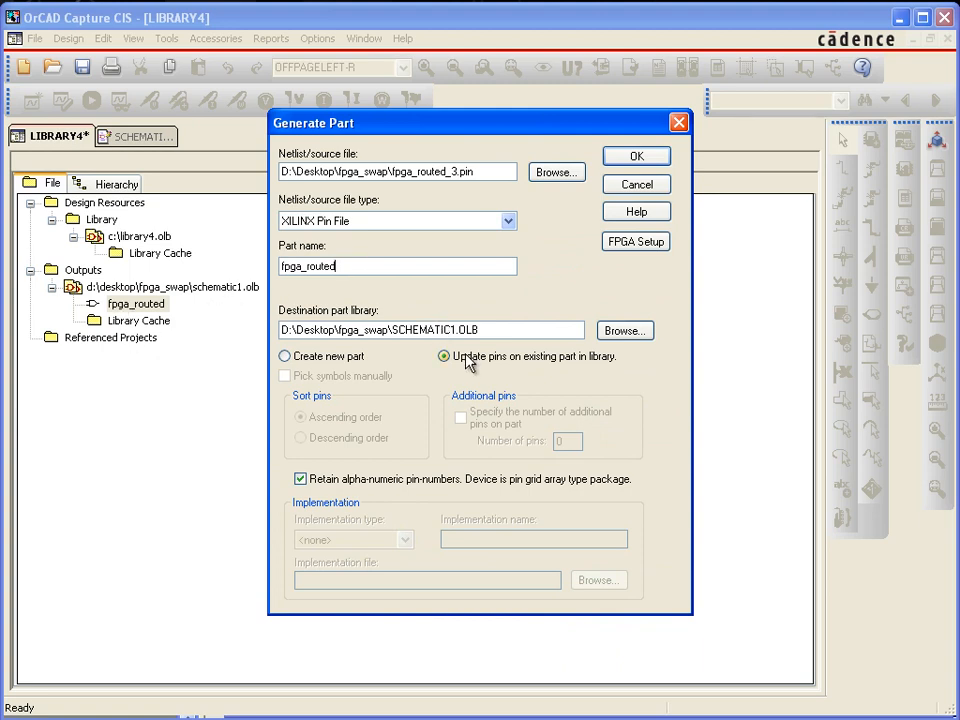
click(654, 160)
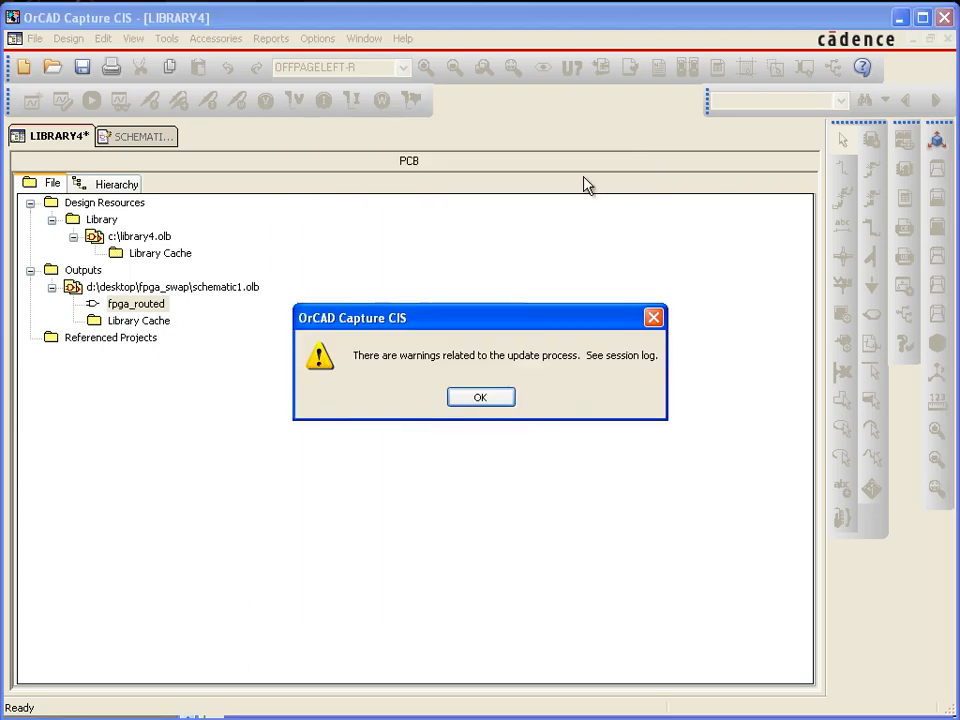
click(486, 398)
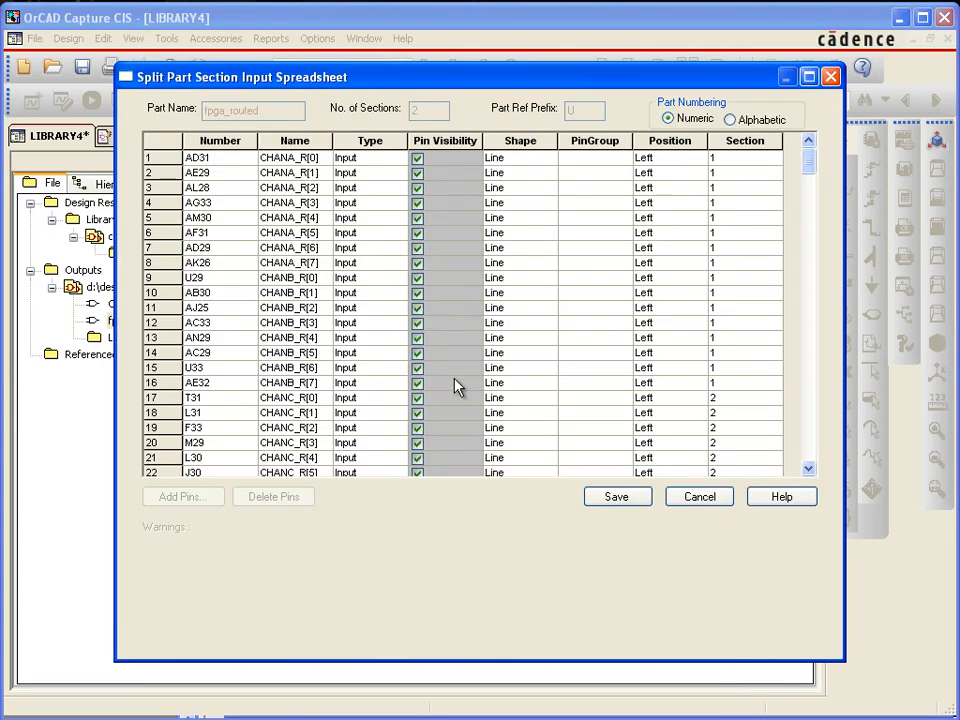
click(628, 500)
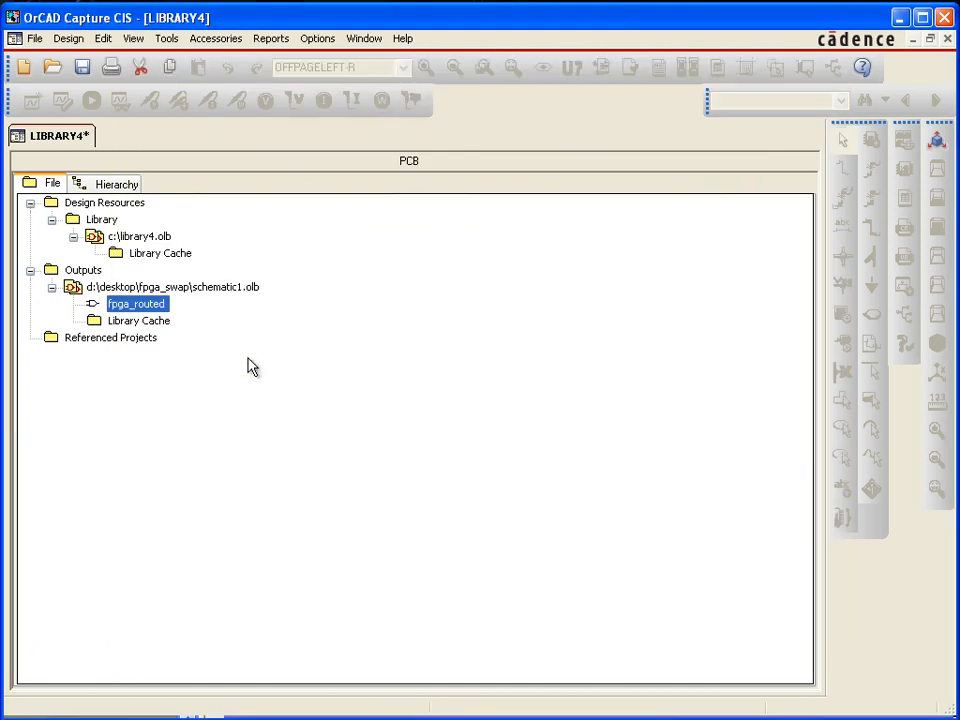
Reopen the fpga_routed part, then examine the session log's list of pins not modified by the update
double_click(140, 304)
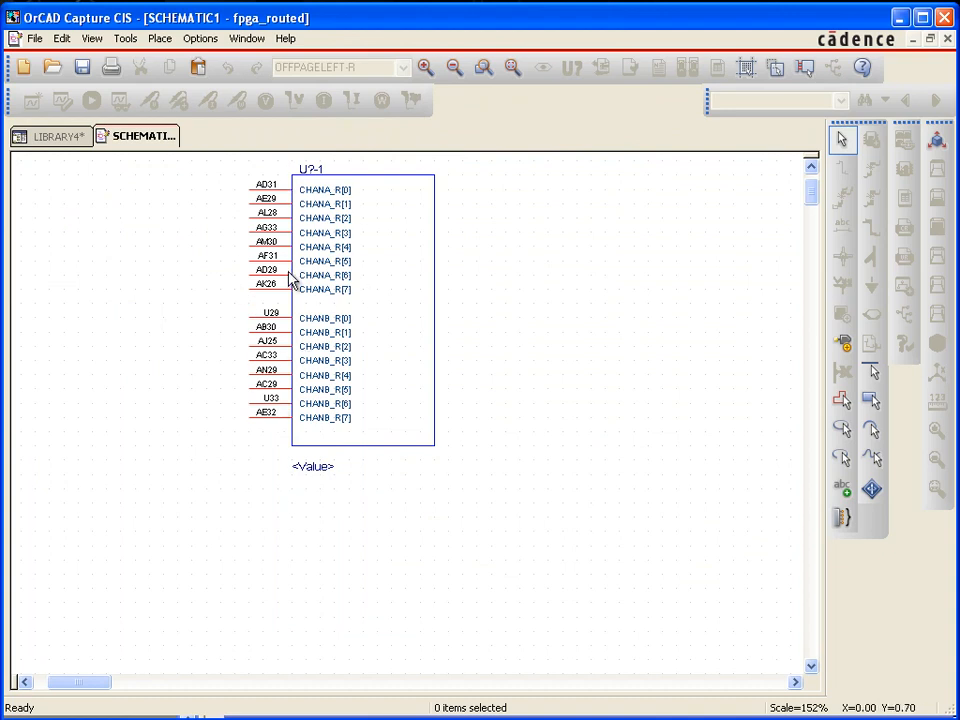
click(45, 136)
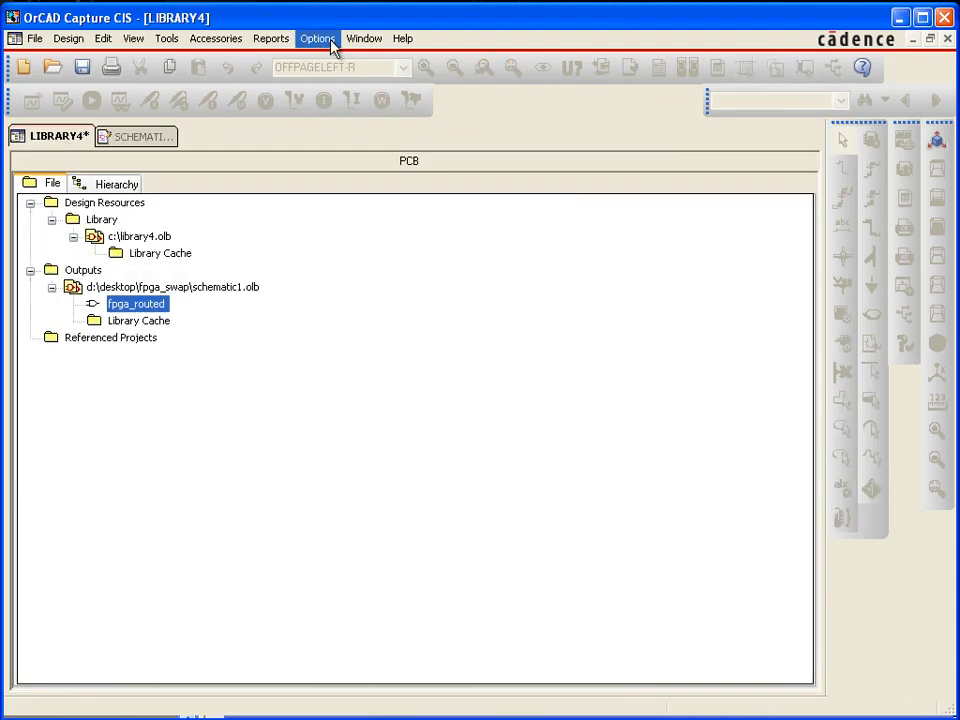
click(357, 40)
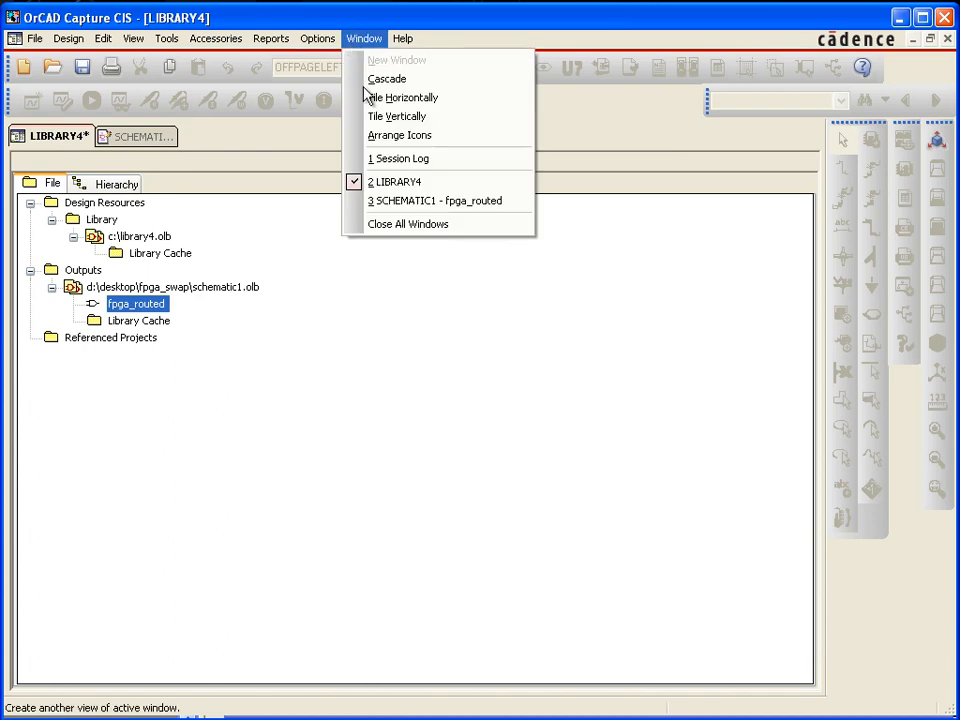
click(391, 160)
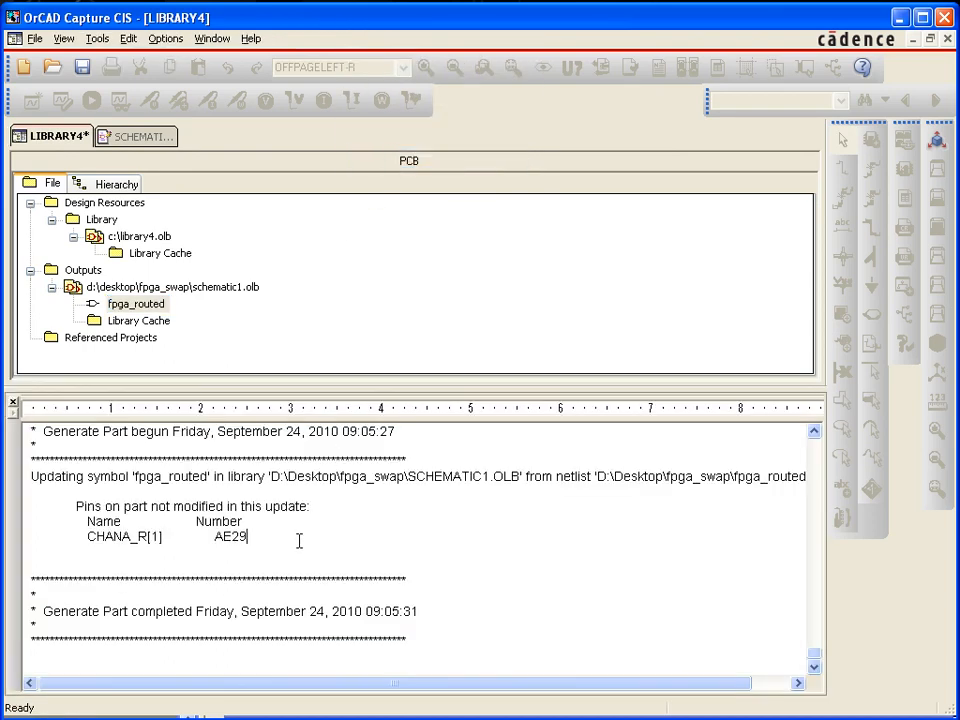
drag(252, 538, 101, 541)
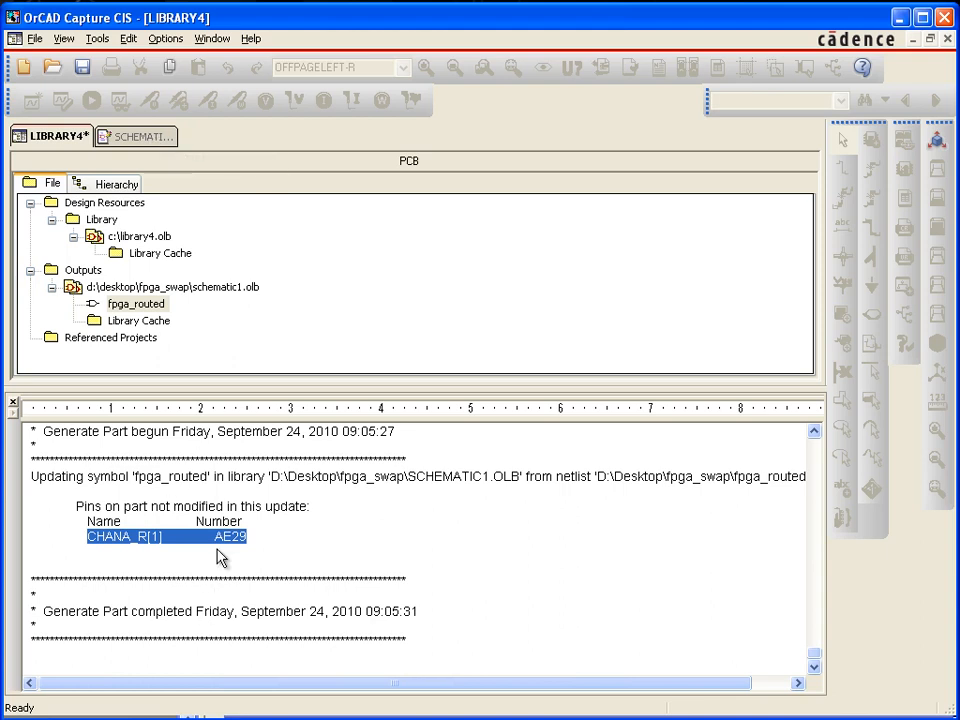
Delete pin CHANA_R[1] from the fpga_routed part, save over the existing SCHEMATIC1.OLB, and close the session log
click(155, 140)
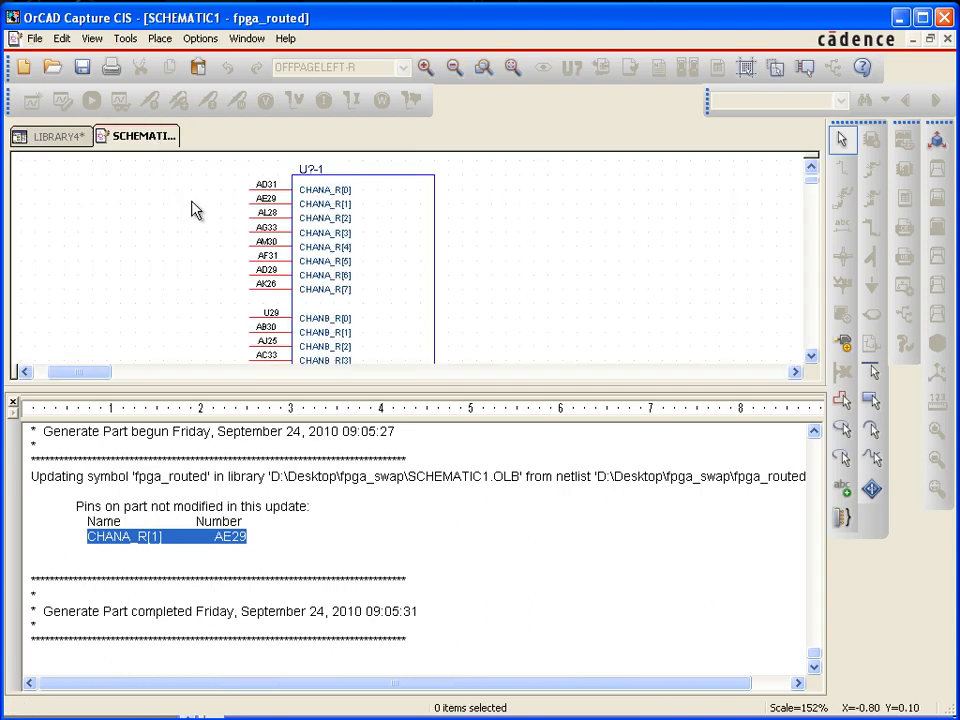
click(287, 206)
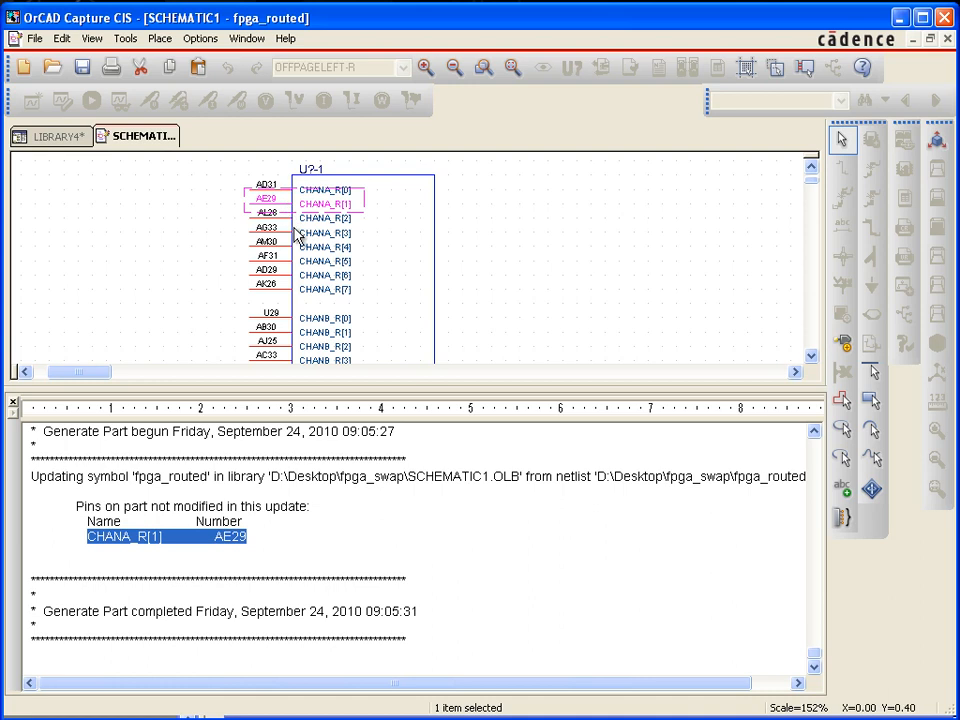
key(Delete)
click(82, 67)
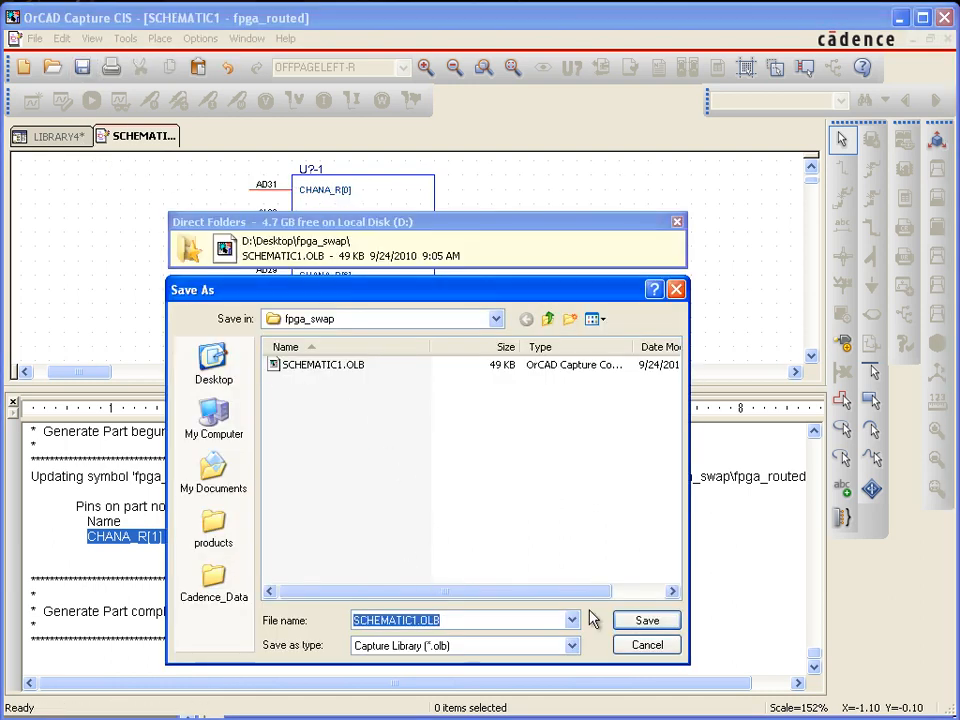
click(648, 624)
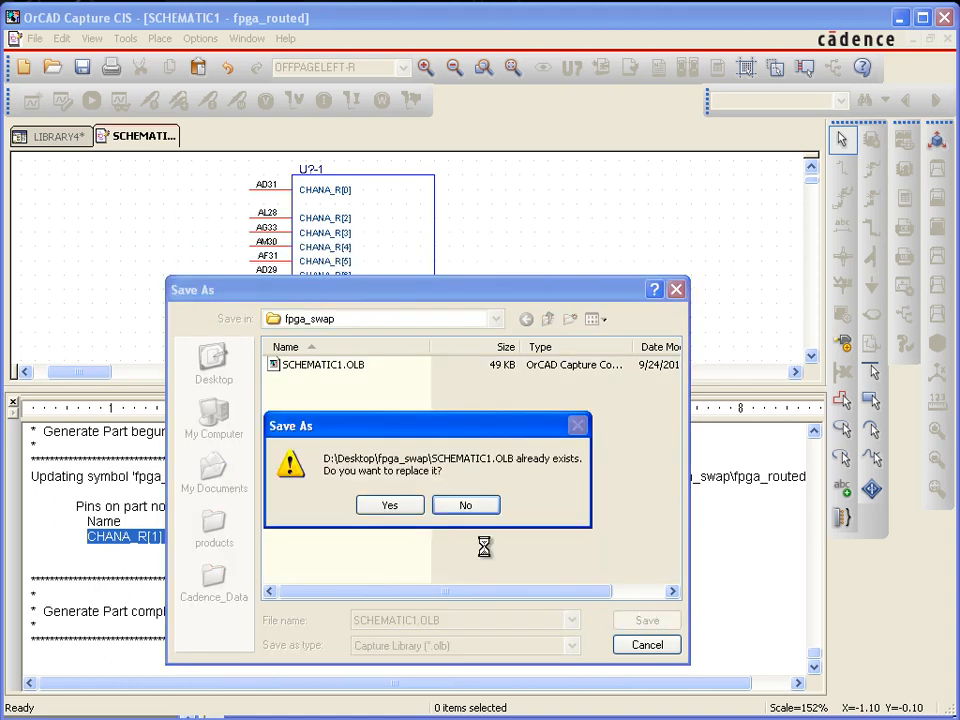
click(400, 505)
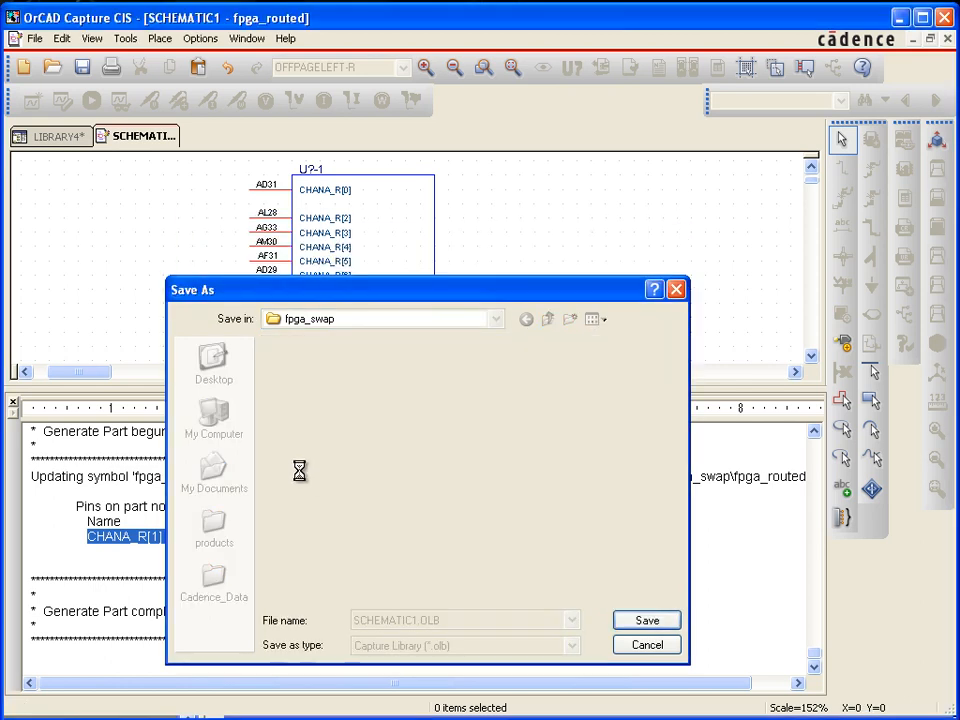
click(14, 405)
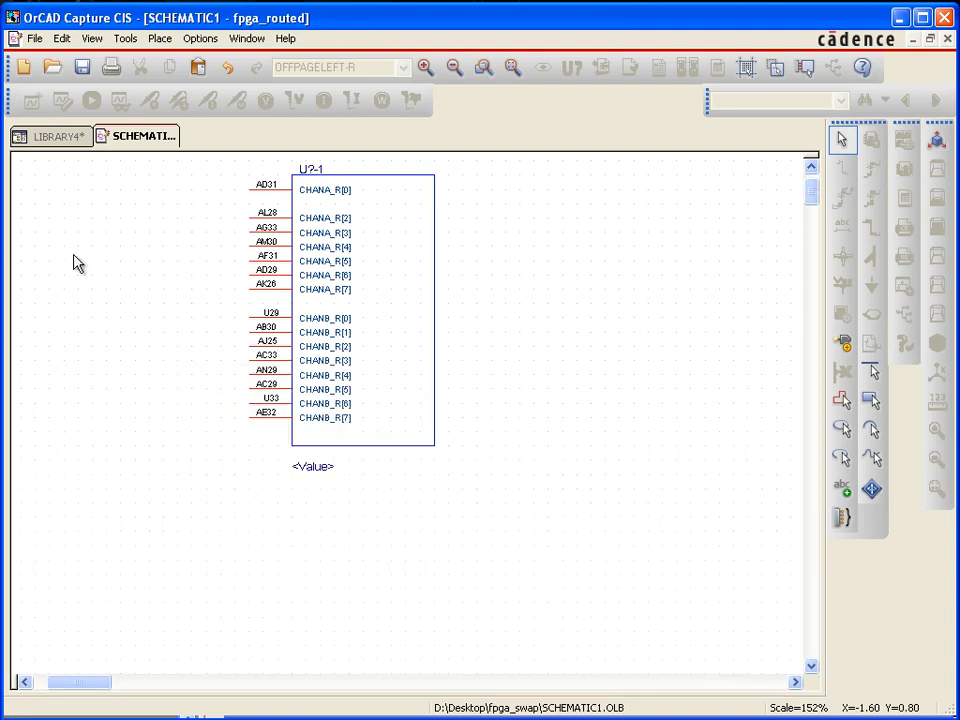
Rerun Generate Part from the LIBRARY4 project to update the existing fpga_routed part in SCHEMATIC1.OLB from fpga_routed_3.pin
click(63, 140)
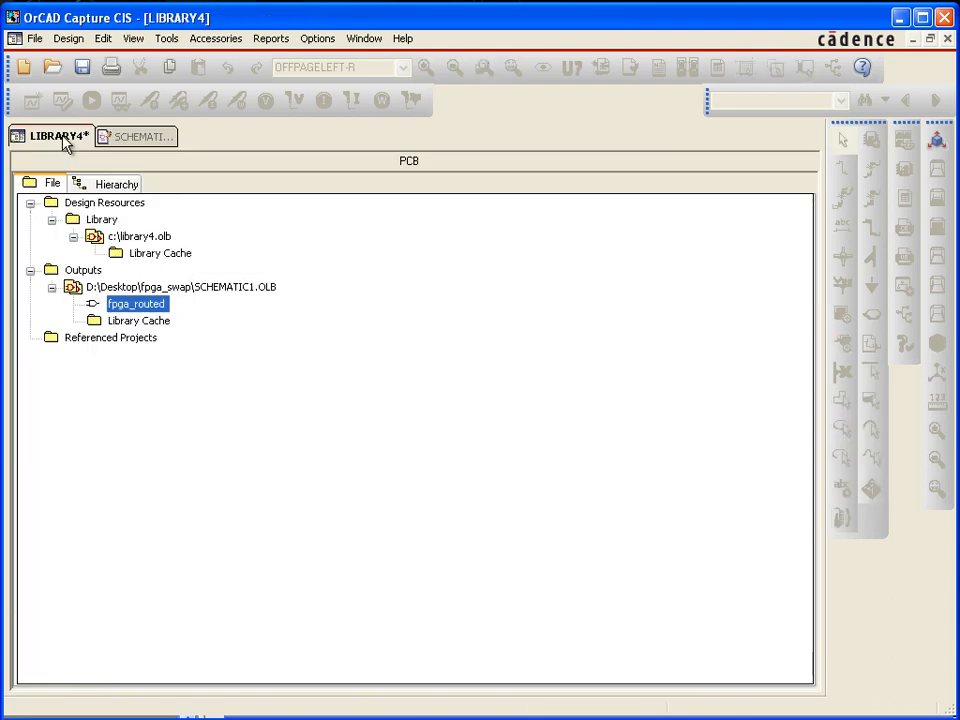
click(168, 40)
click(213, 305)
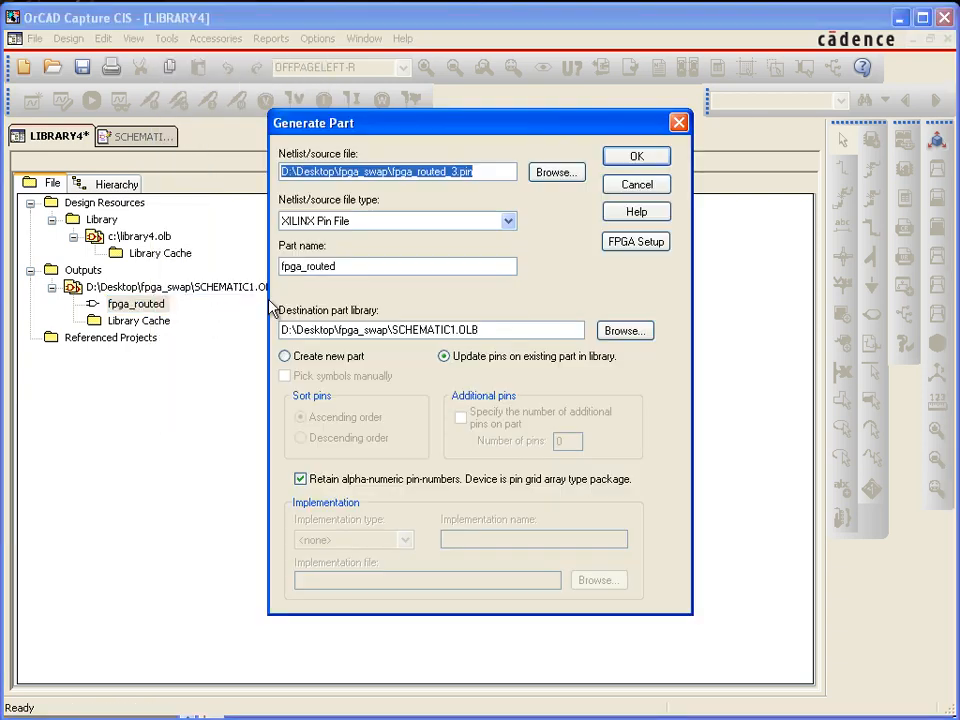
click(493, 171)
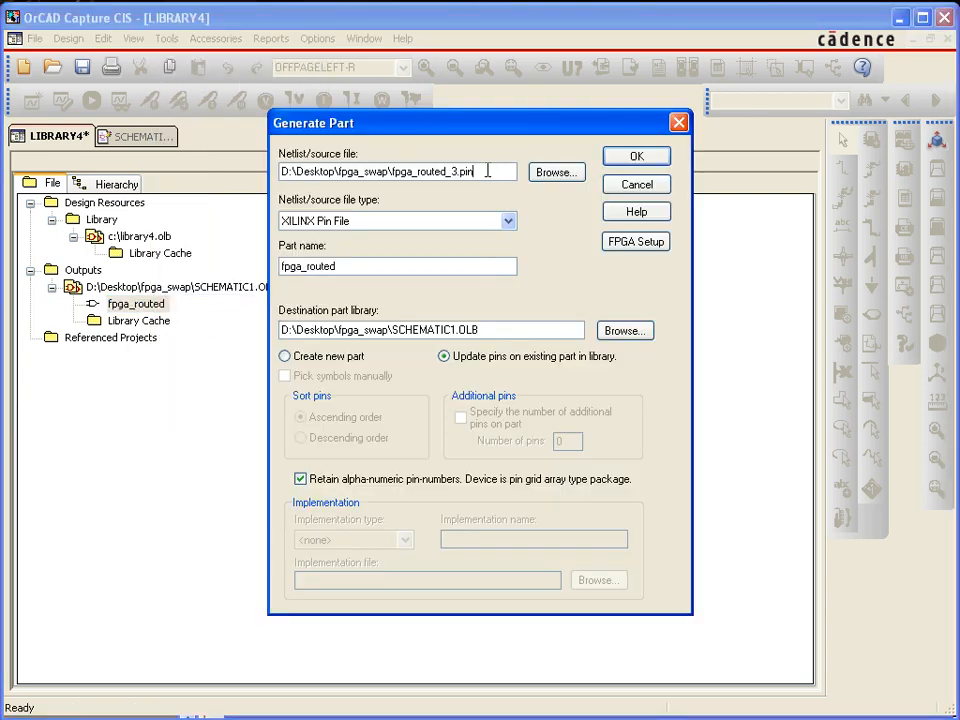
drag(347, 266, 285, 275)
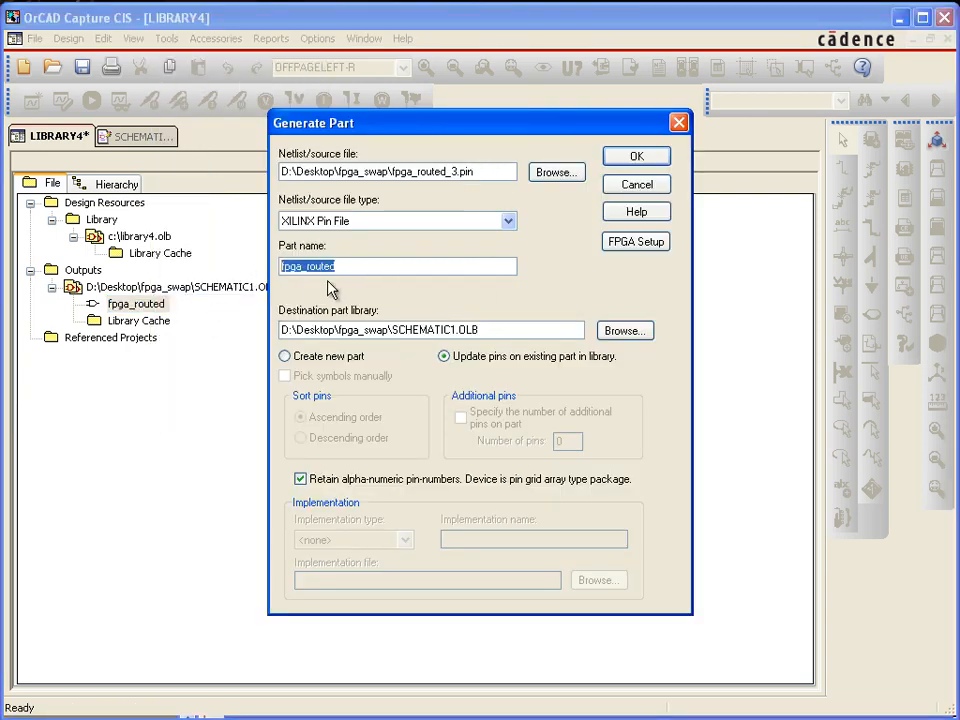
click(493, 329)
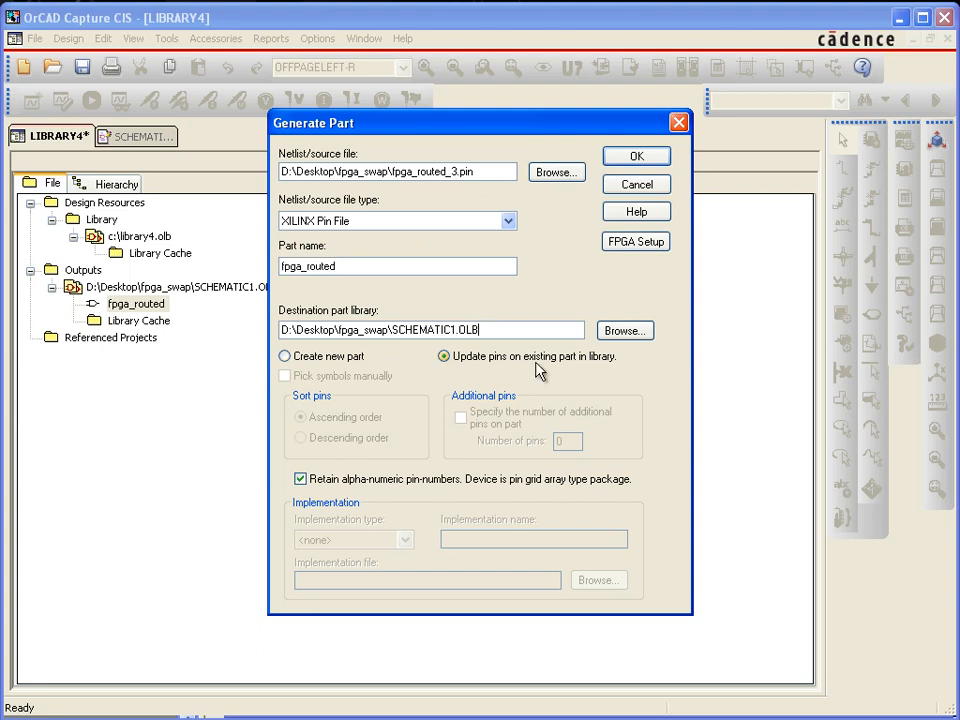
click(645, 160)
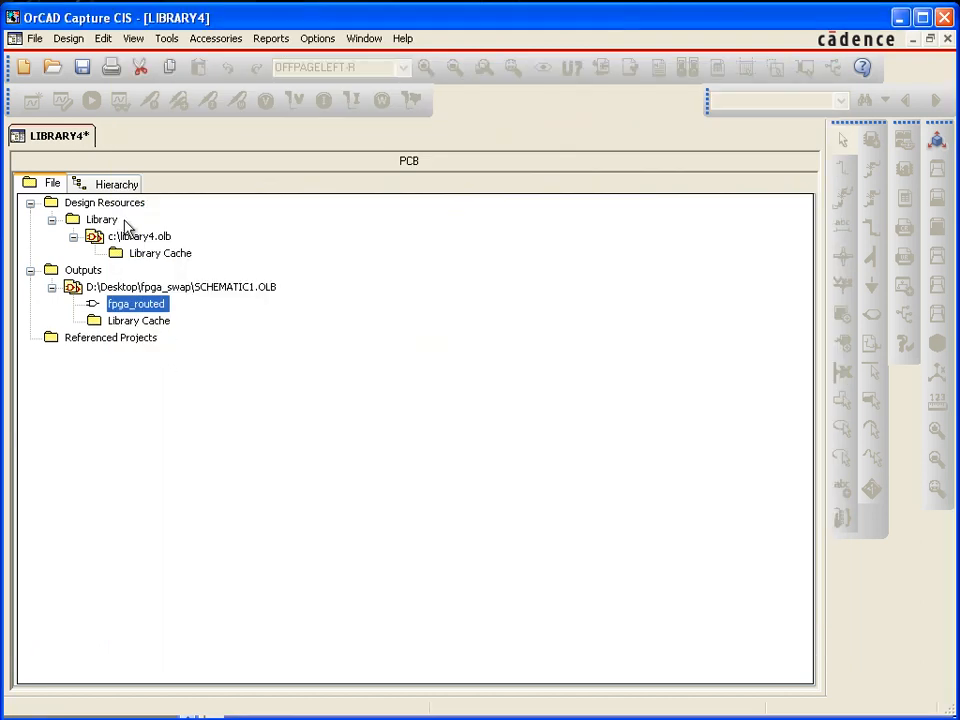
Reopen the fpga_routed part to check its pins, and review the latest Generate Part entry in the session log
double_click(130, 303)
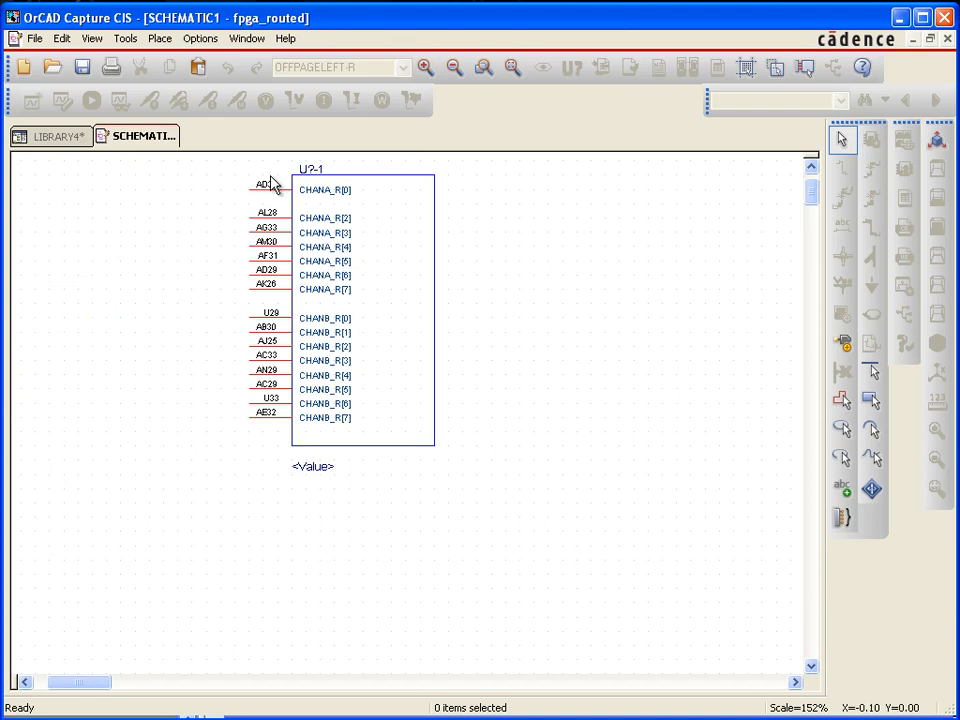
click(52, 139)
click(366, 38)
click(396, 157)
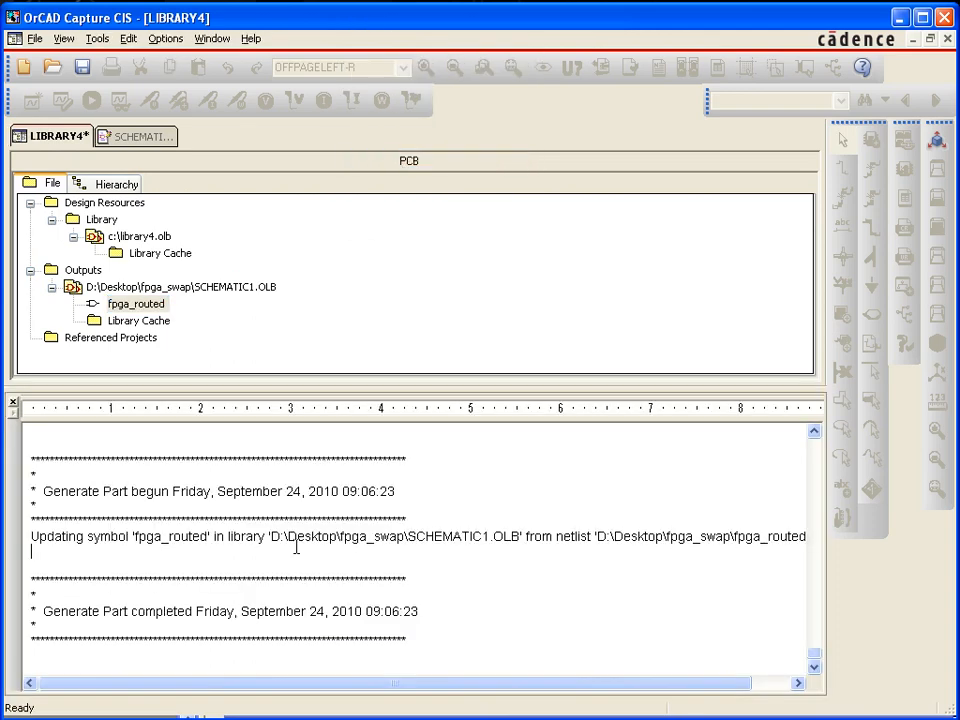
scroll(252, 599, up, 1)
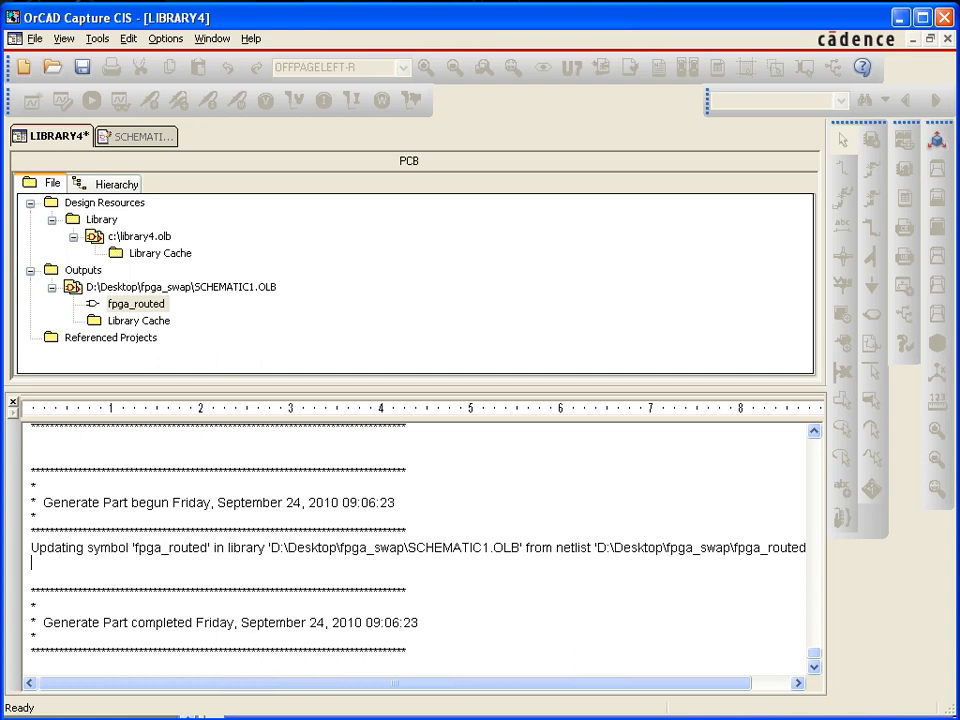
Switch to Notepad++, show fpga_routed_4.pin, and examine the chana_r[8] line
key(alt+Tab)
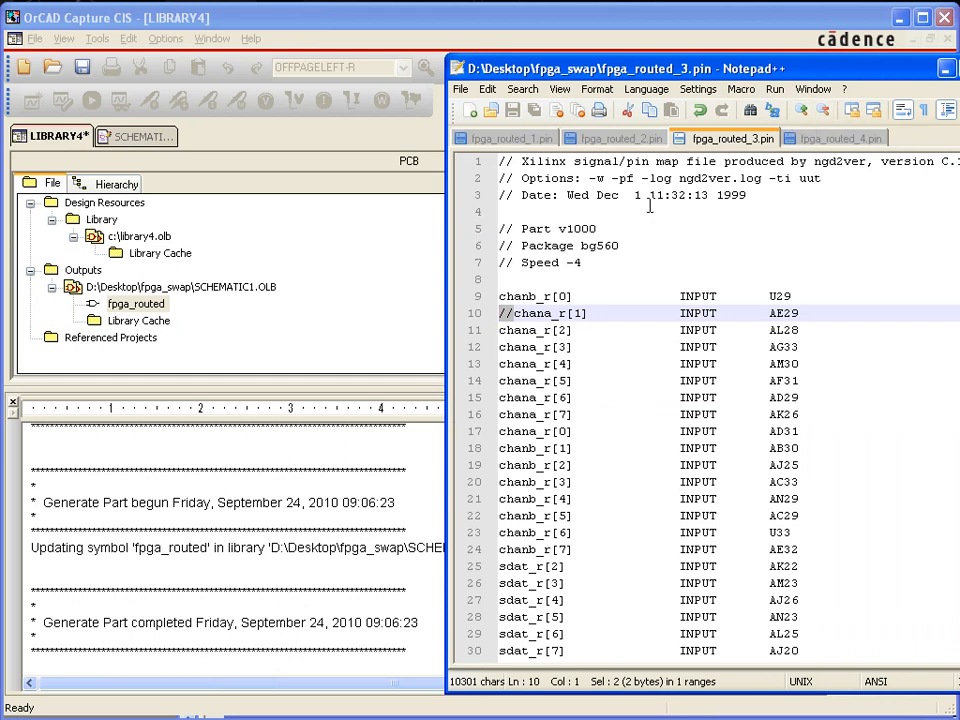
click(847, 145)
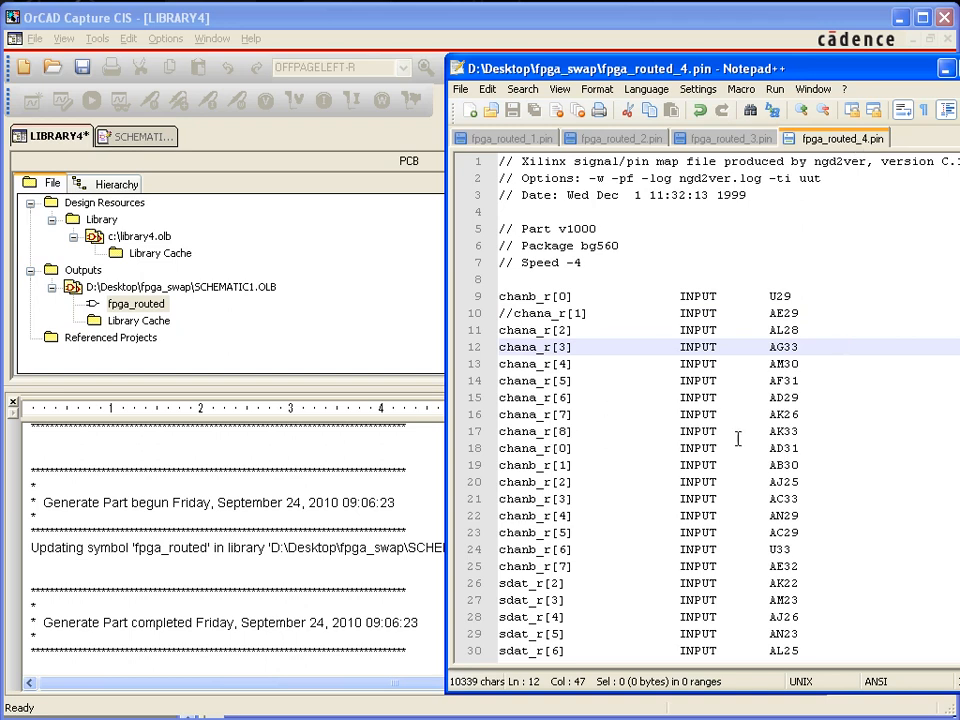
drag(805, 432, 497, 440)
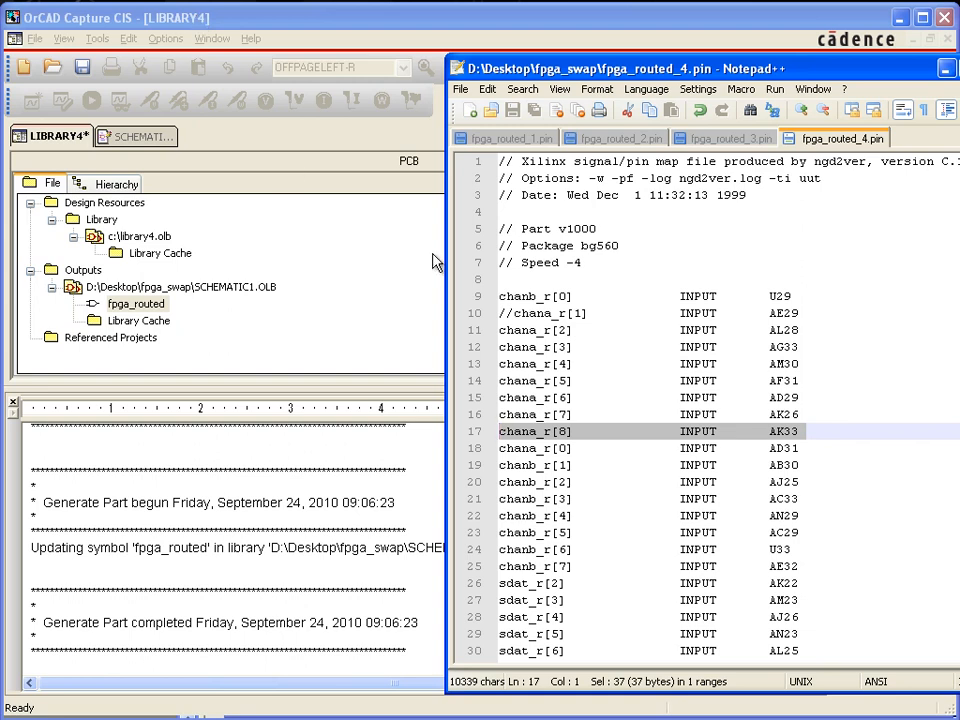
Return to OrCAD Capture and run Generate Part on fpga_routed with fpga_routed_4.pin, updating its existing pins in SCHEMATIC1.OLB
click(124, 37)
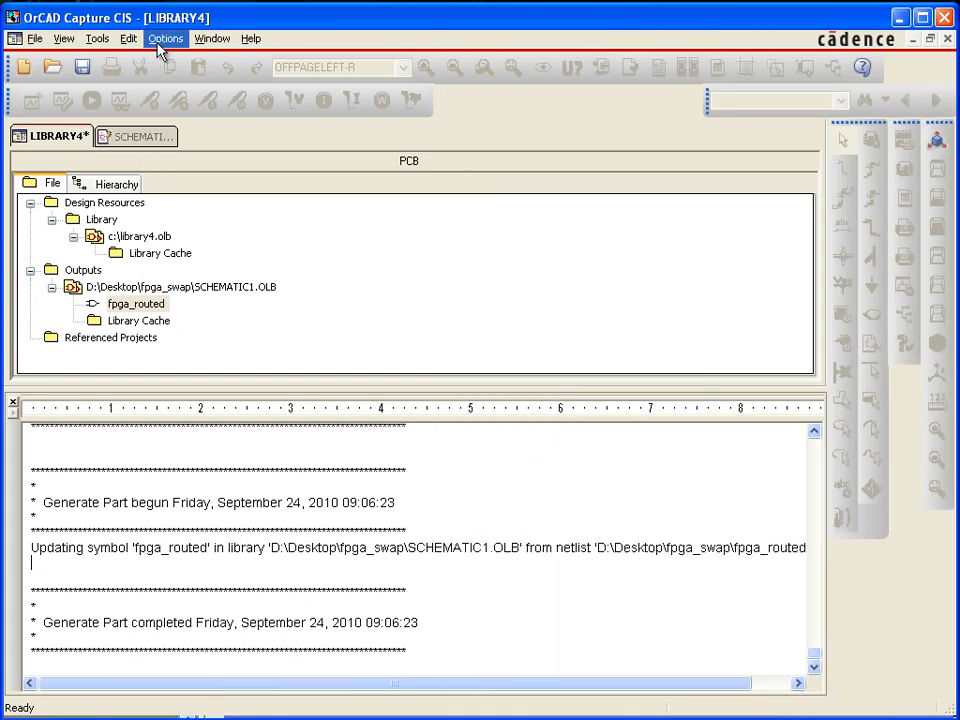
click(162, 39)
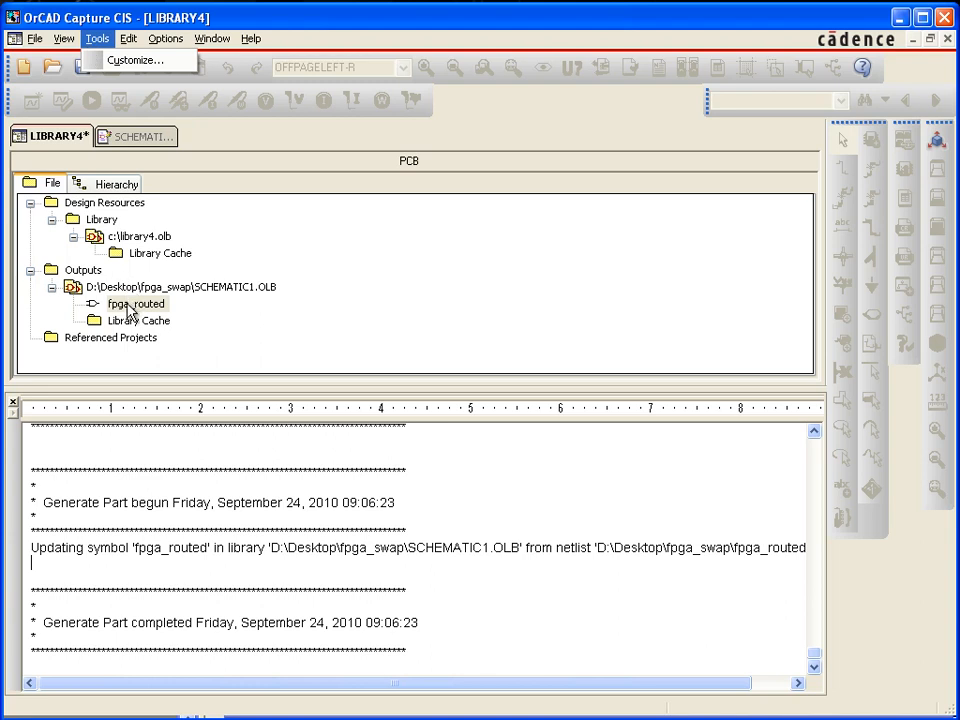
click(133, 304)
click(166, 39)
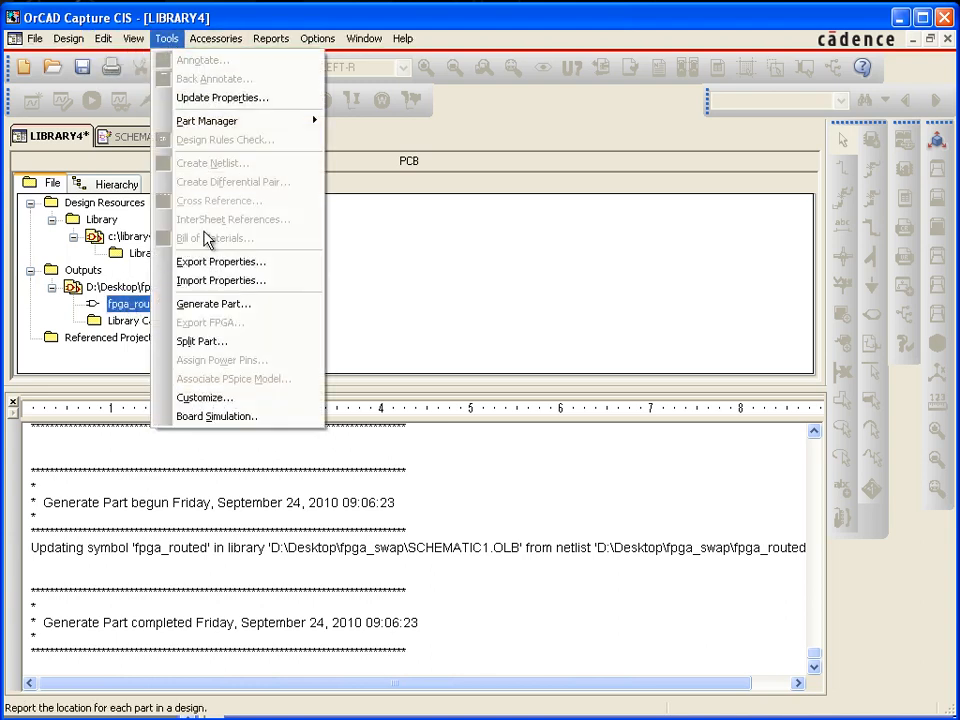
click(206, 304)
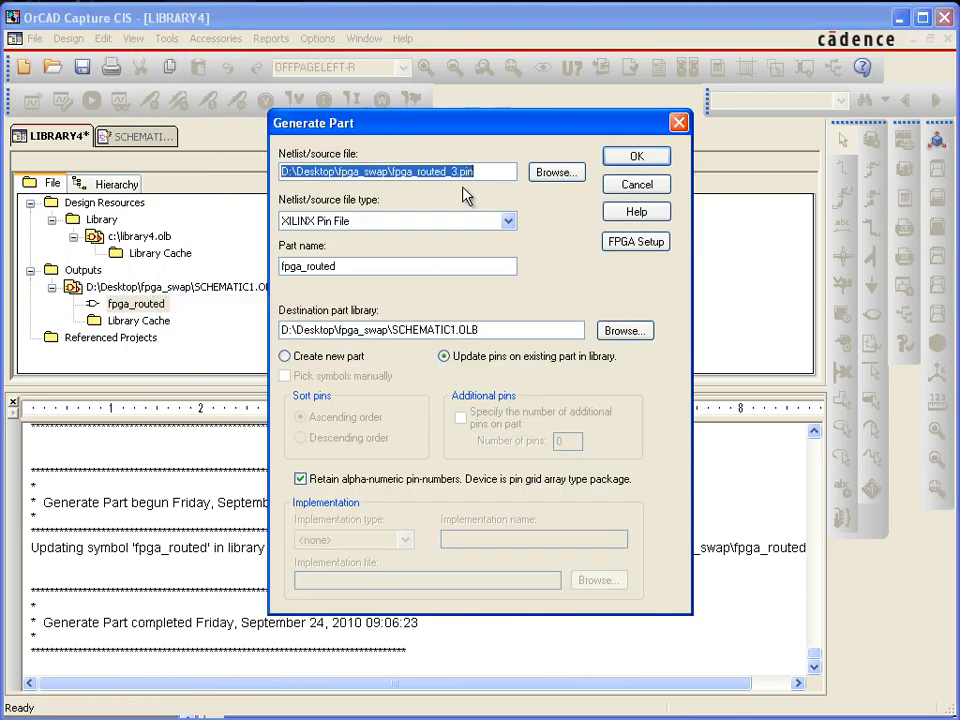
click(556, 174)
click(355, 414)
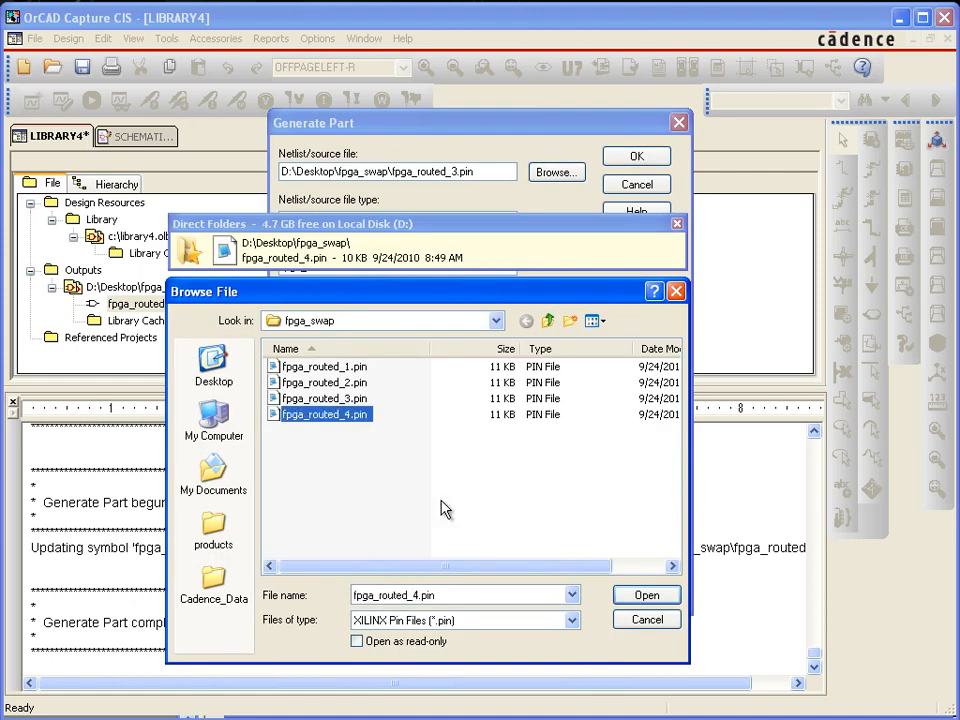
click(645, 596)
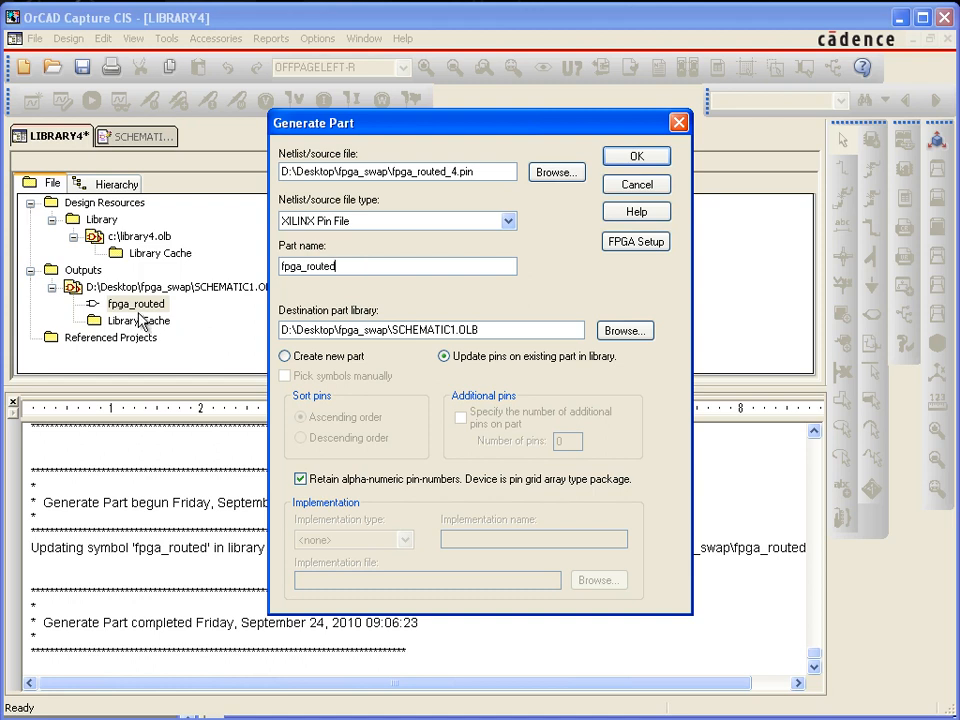
click(637, 157)
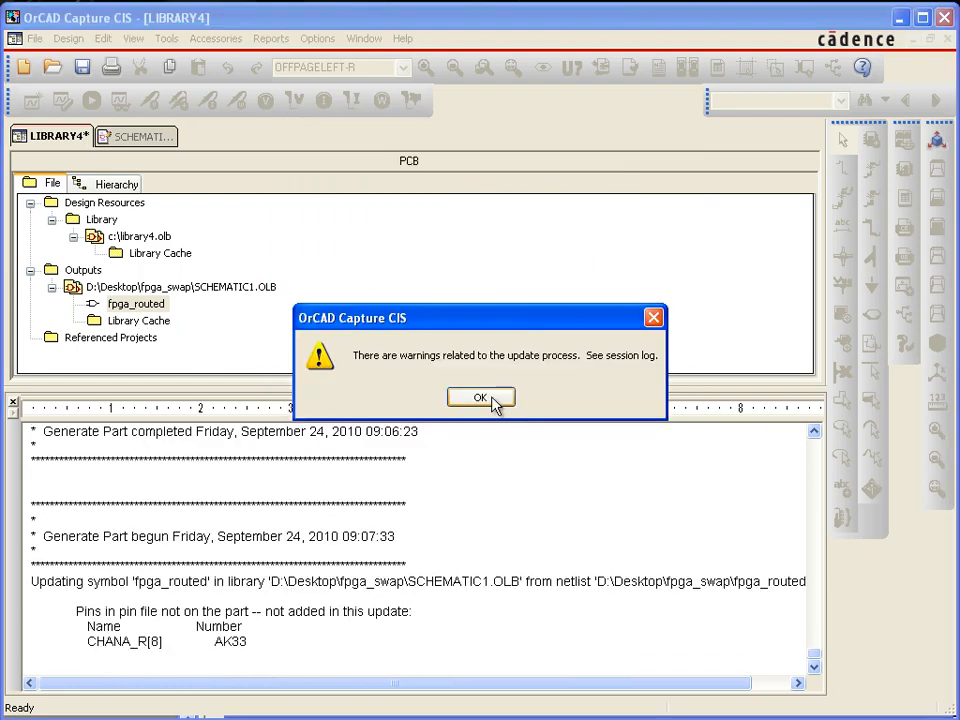
click(480, 398)
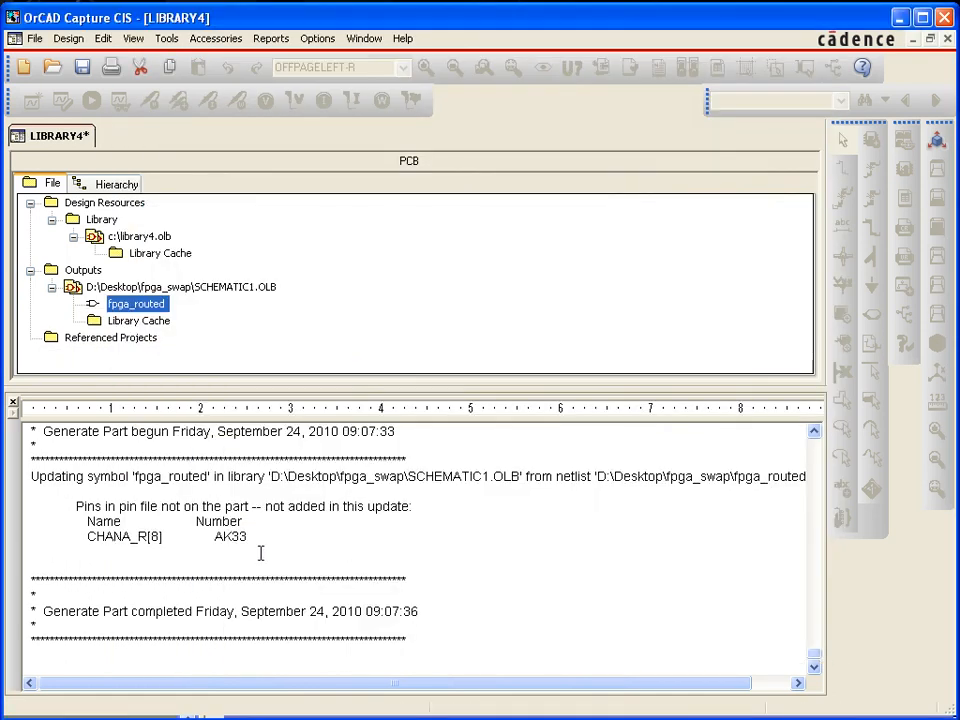
Review the latest session log entry on pins not added to the part, checking the CHANA_R[8] pin name and number
click(257, 558)
drag(260, 541, 59, 510)
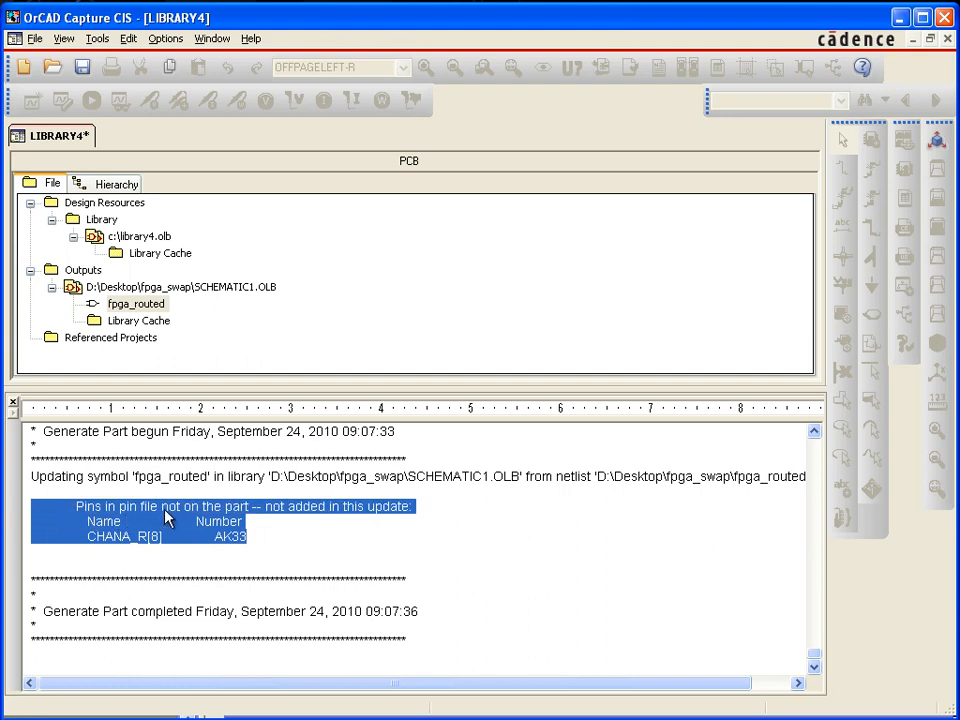
click(183, 532)
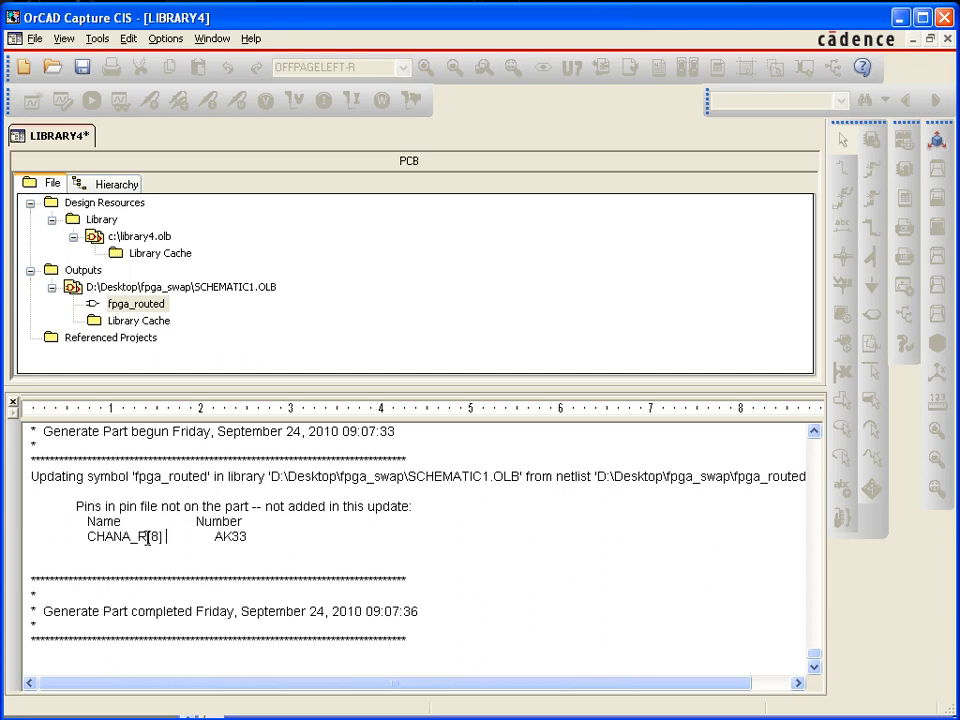
drag(256, 535, 216, 533)
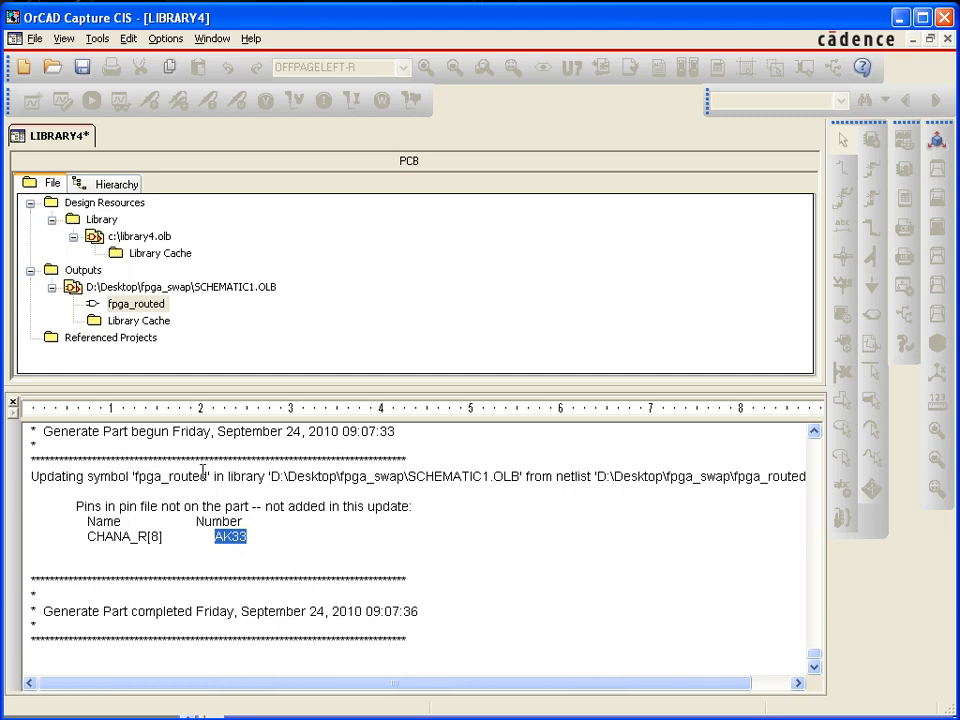
Open the fpga_routed part and enlarge its body outline by two grid units in width and height
double_click(124, 306)
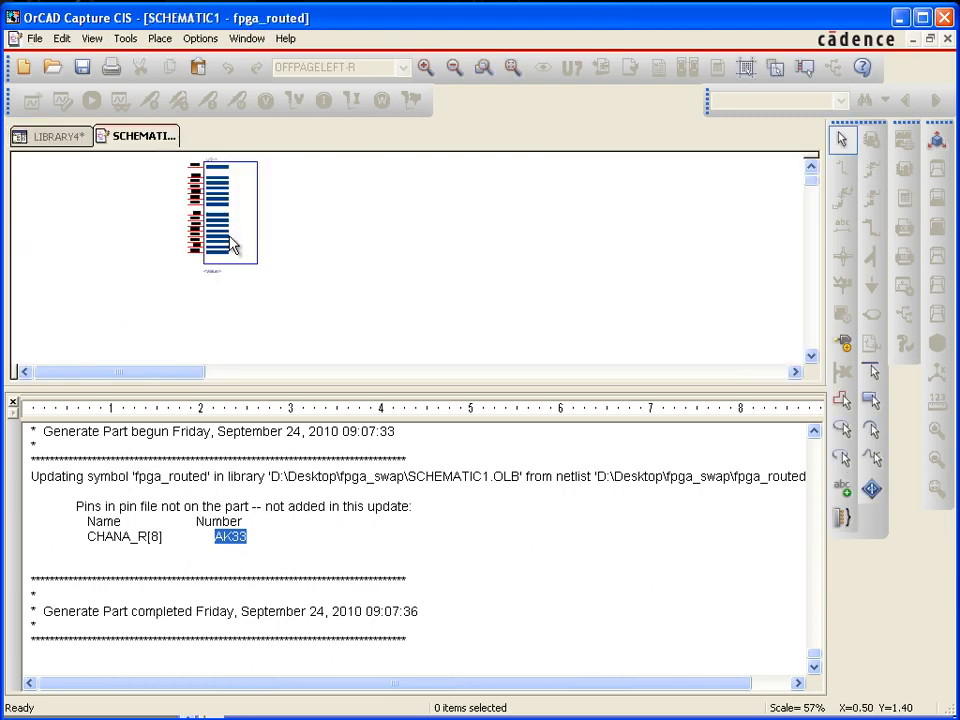
key(i)
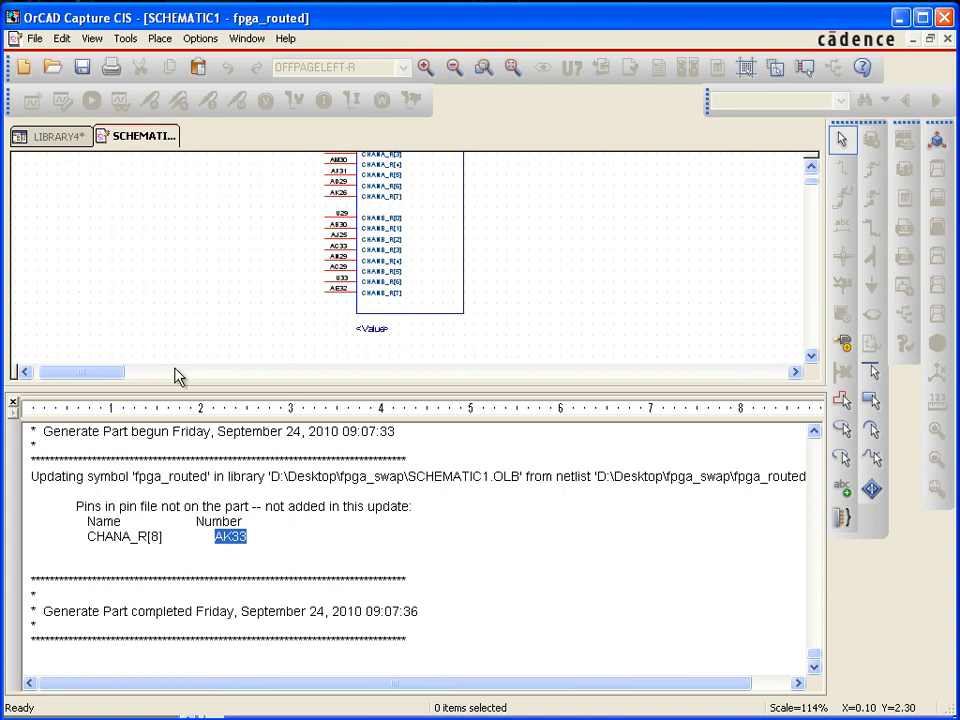
click(463, 313)
drag(463, 313, 493, 358)
click(460, 221)
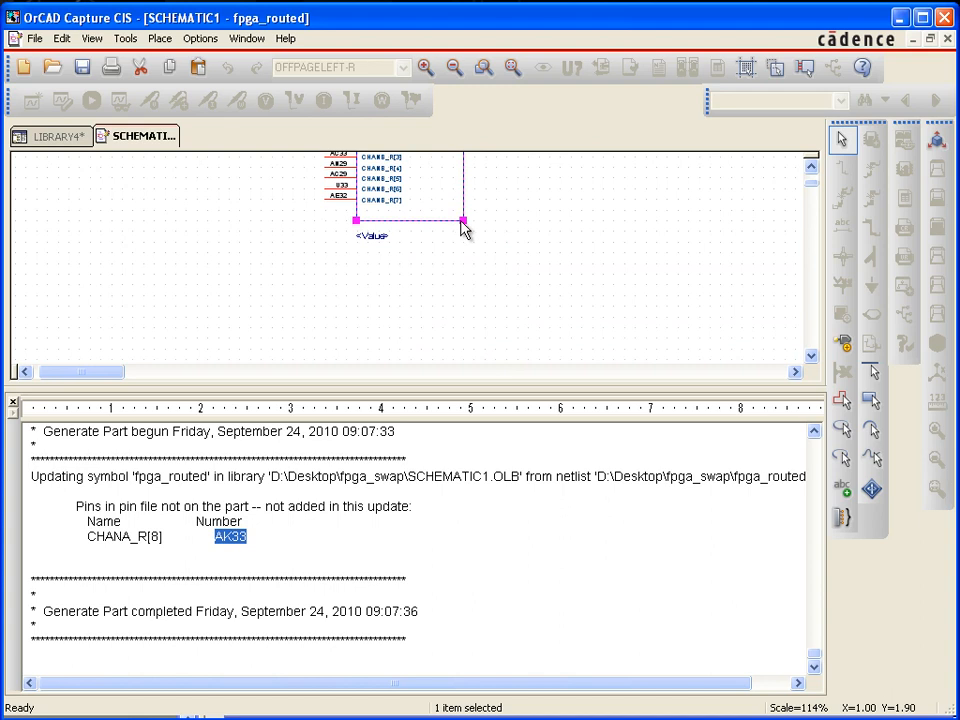
drag(463, 221, 484, 242)
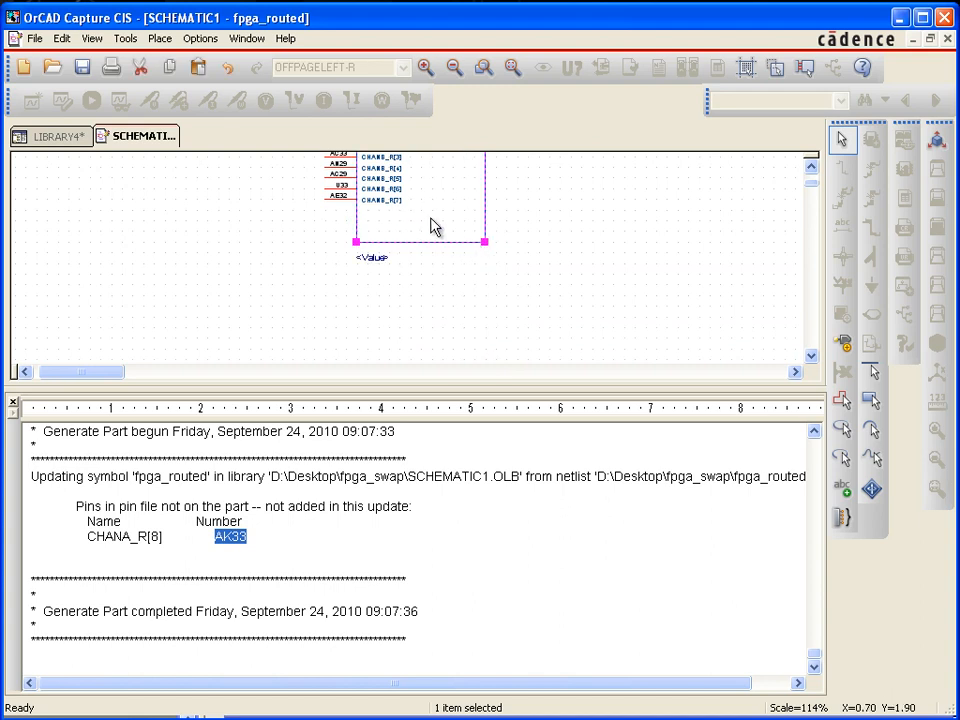
Move the whole CHANB_R[0] to CHANB_R[7] pin group down two grid units to make room below the CHANA_R pins
click(811, 168)
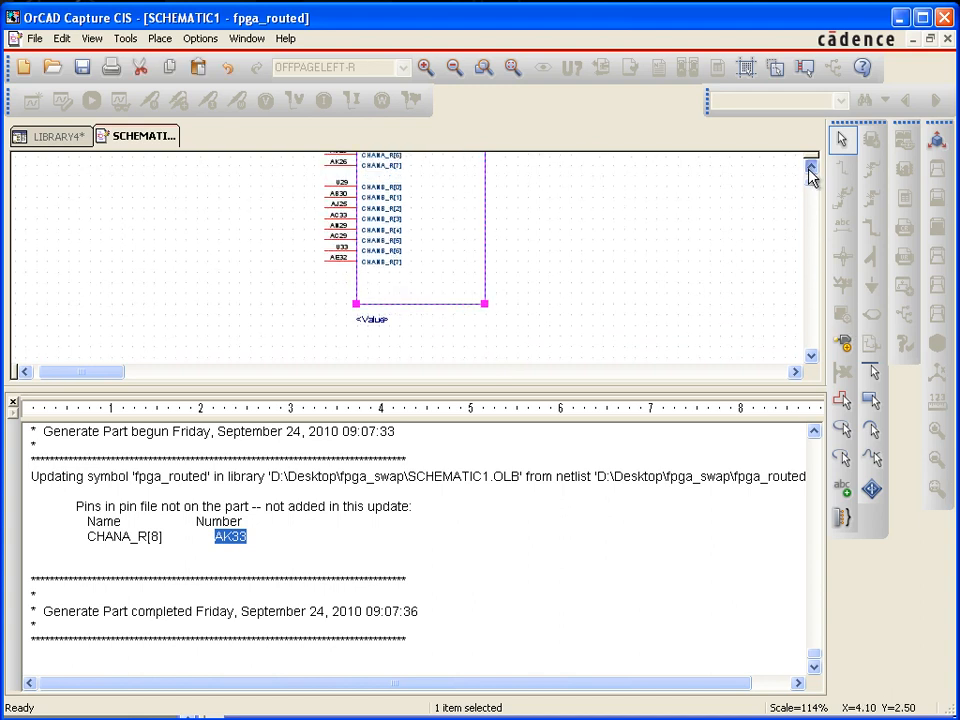
drag(336, 285, 344, 231)
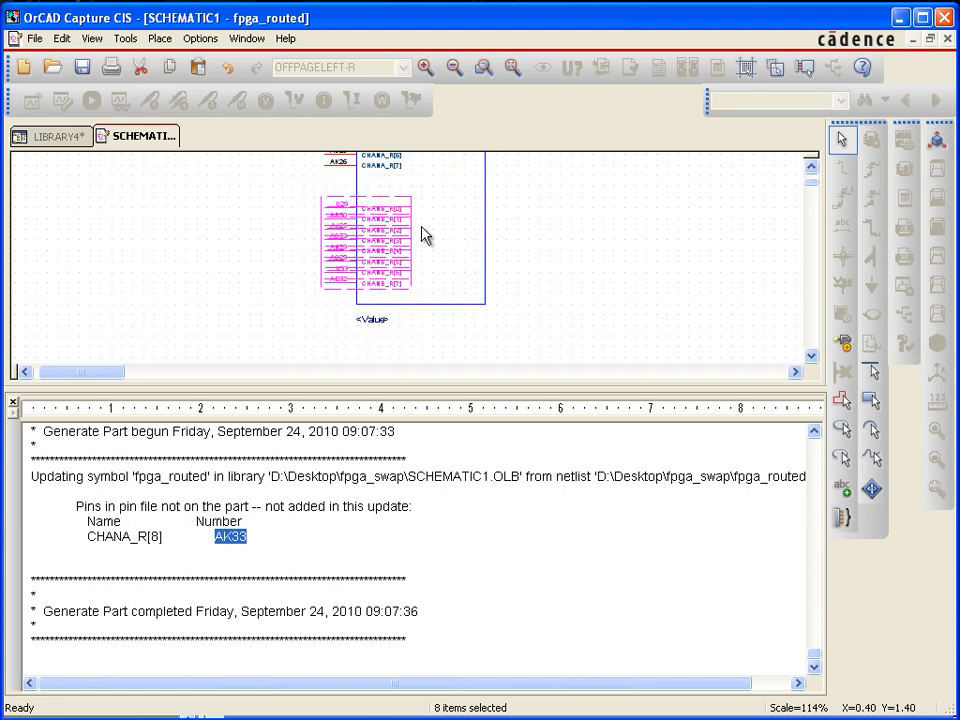
click(516, 236)
Place a scalar passive Line pin named CHANA_R[8] with number AK33 directly below CHANA_R[7]
key(i)
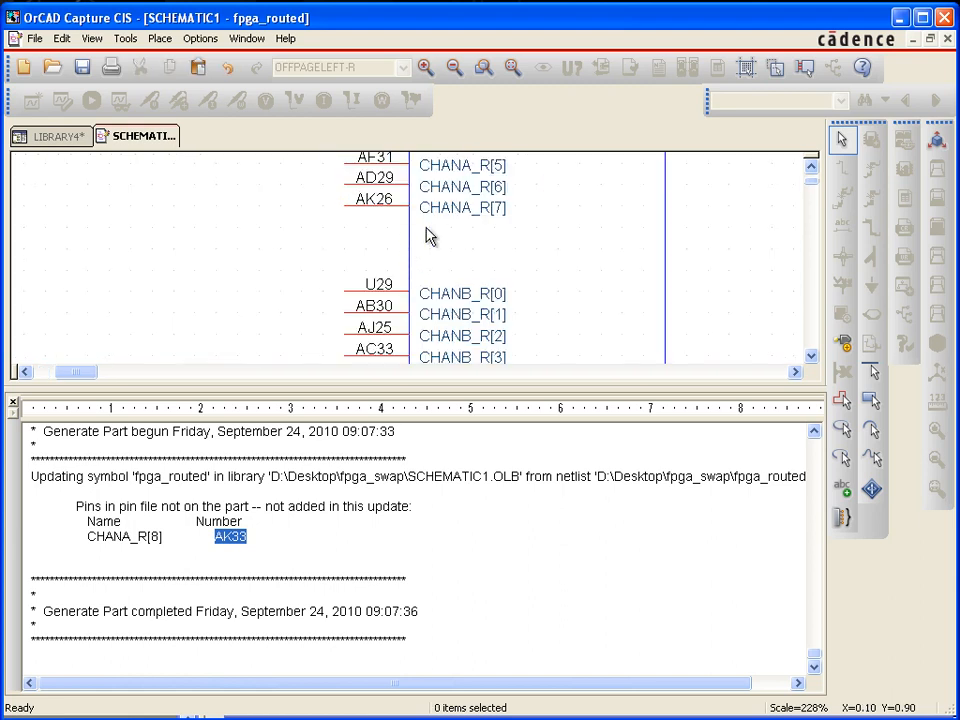
click(843, 344)
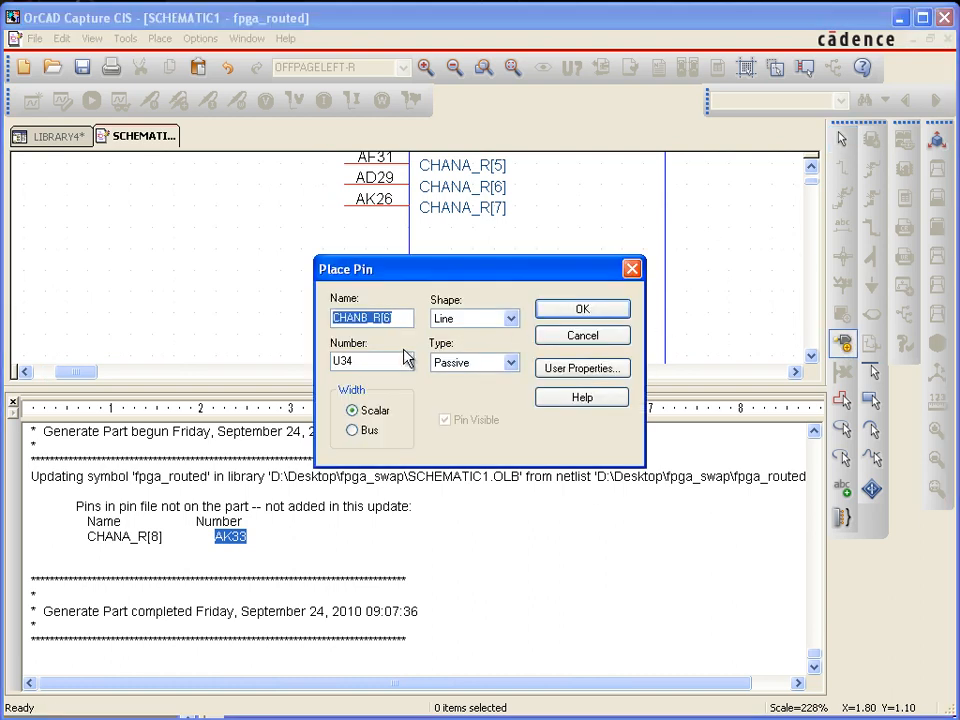
click(364, 319)
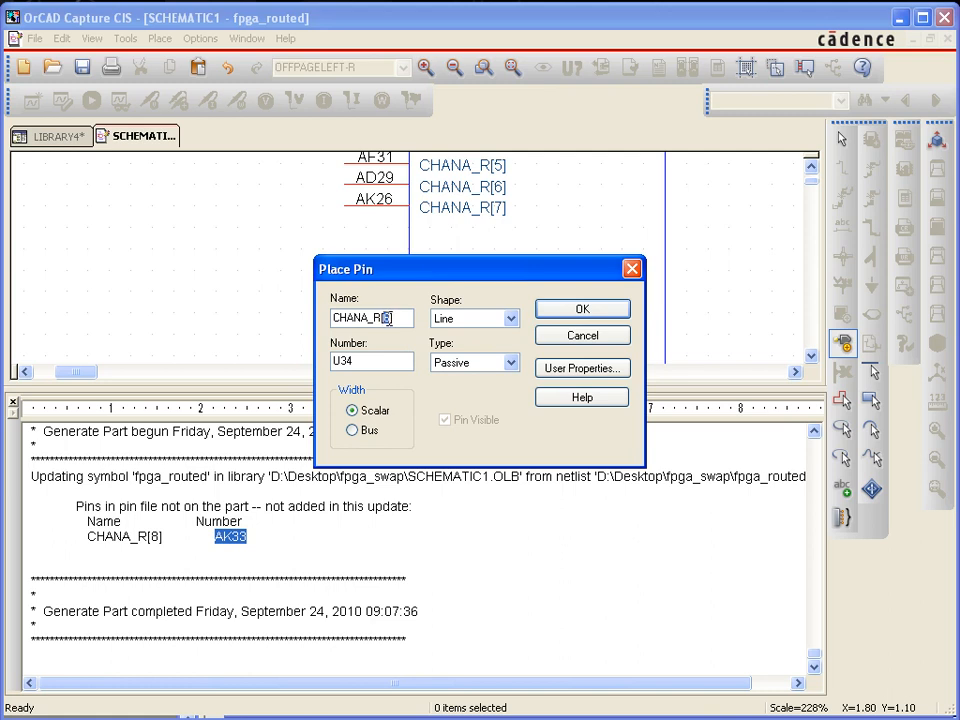
drag(370, 358, 309, 364)
text(AK33)
click(594, 313)
click(450, 229)
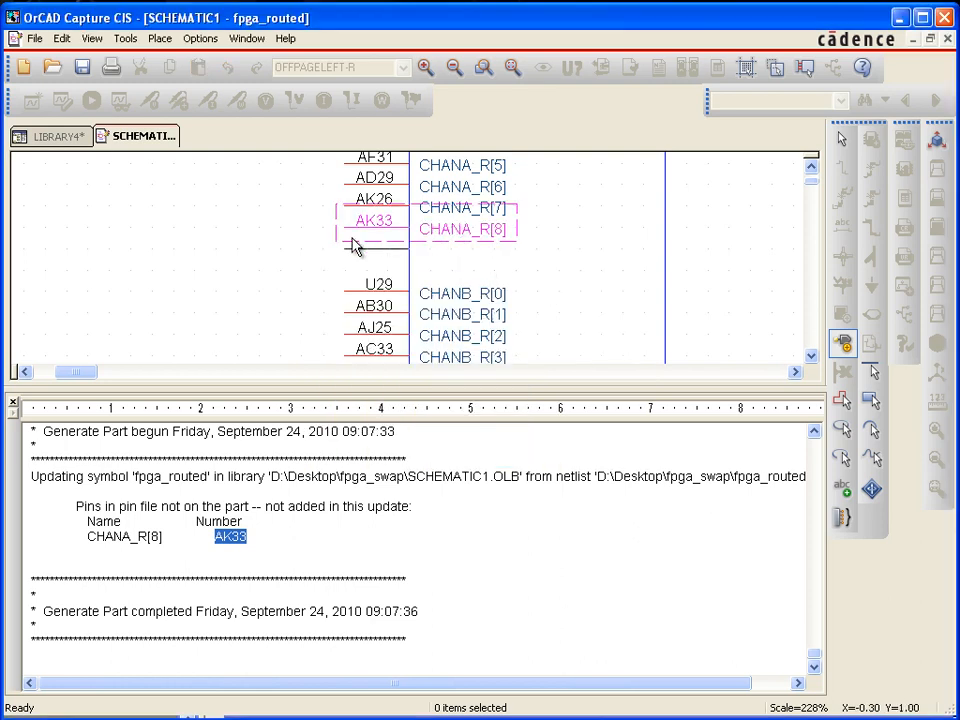
key(Escape)
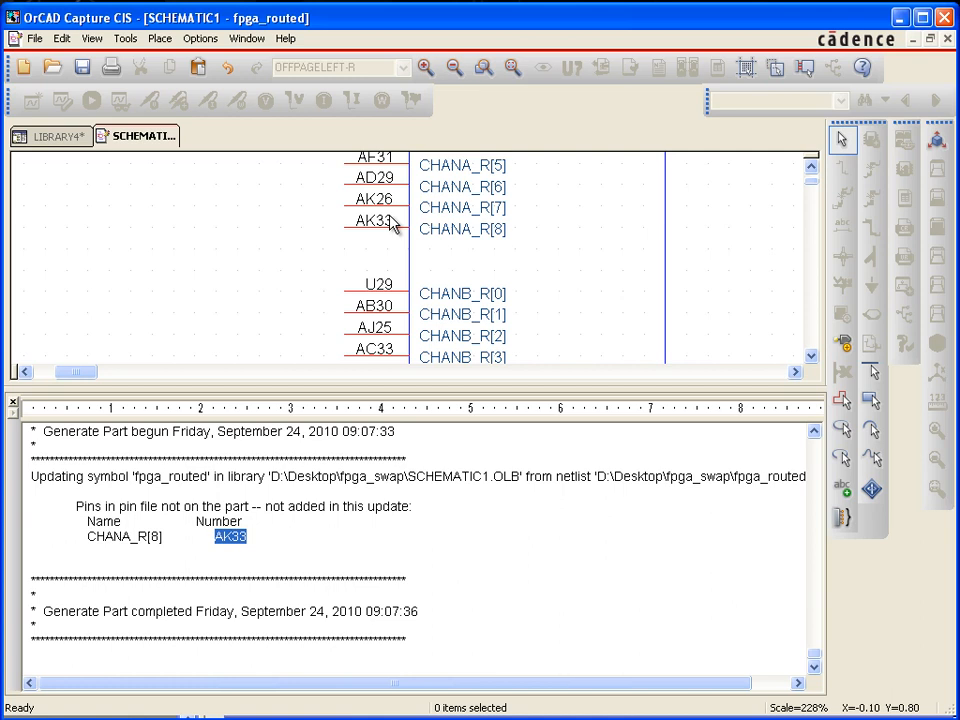
Rerun Generate Part from the LIBRARY4 project with fpga_routed_4.pin, updating the existing fpga_routed pins in SCHEMATIC1.OLB and saving the section spreadsheet
click(42, 138)
click(166, 38)
click(238, 306)
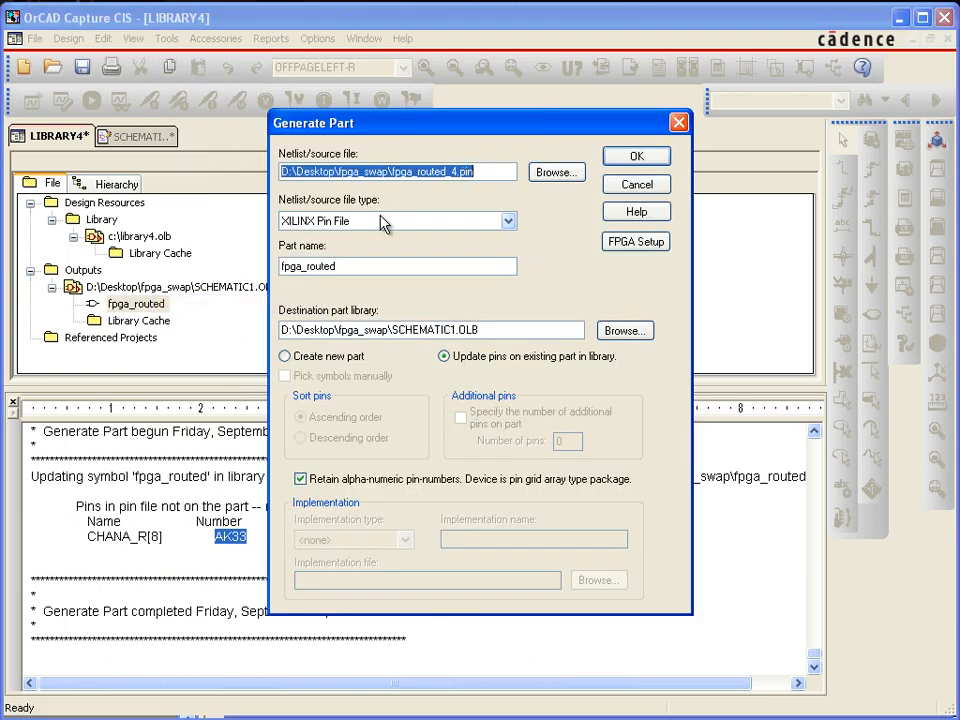
click(637, 160)
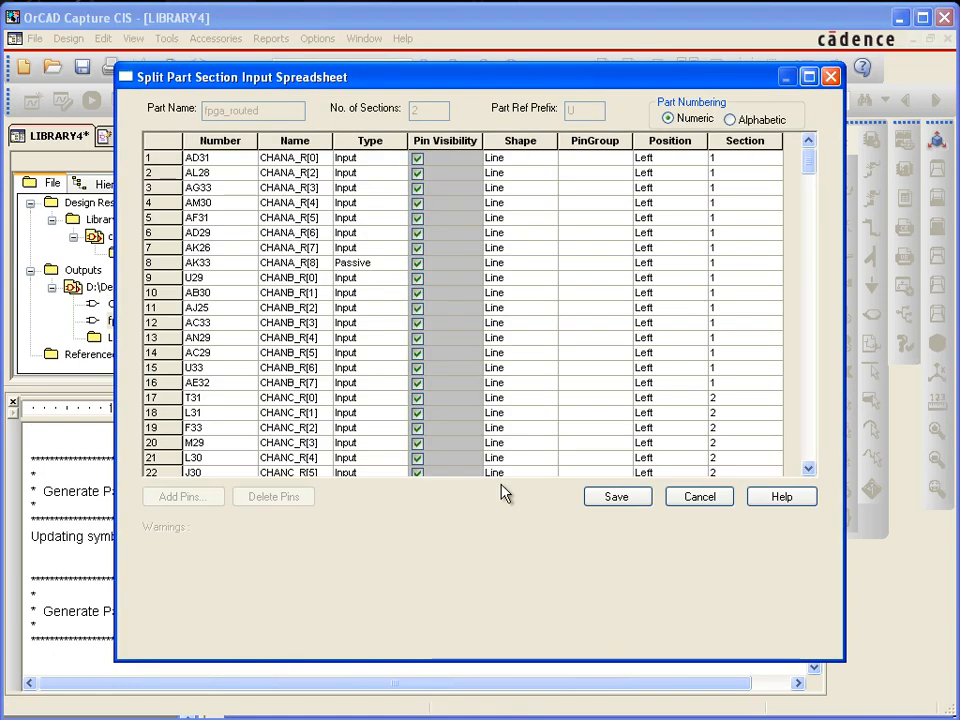
click(628, 502)
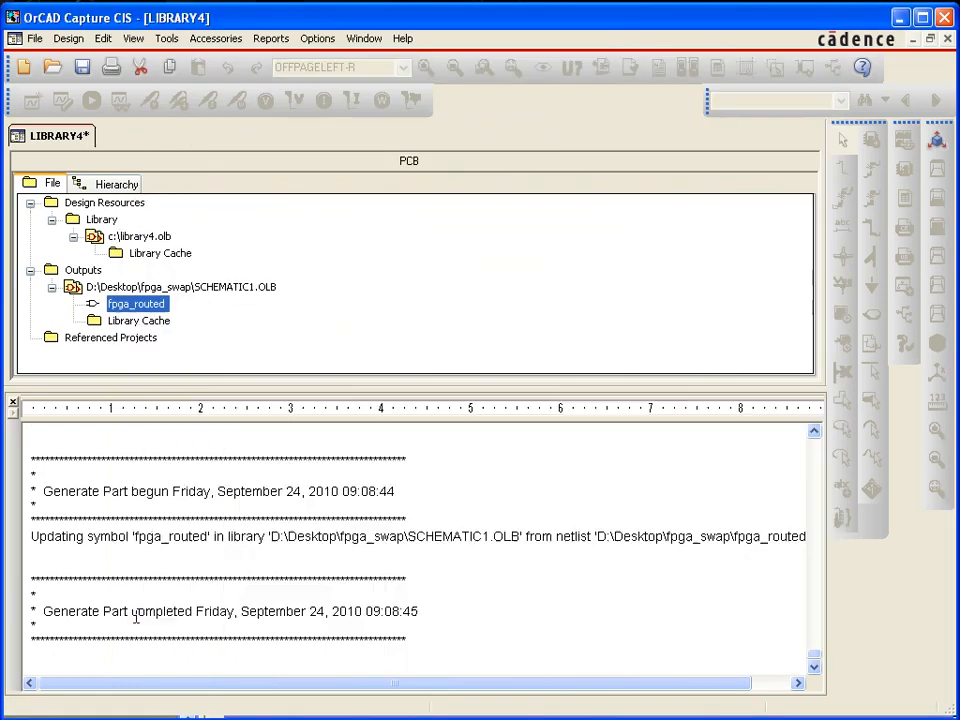
Reopen the fpga_routed part and examine its CHANA_R pins, from CHANA_R[8] up to the first pin
double_click(126, 312)
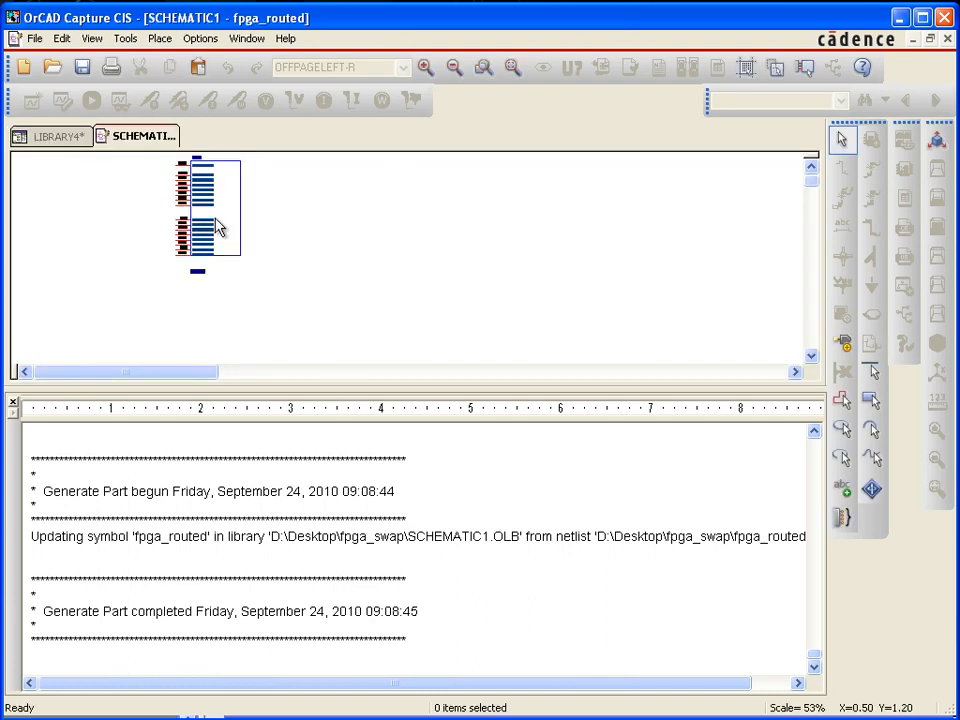
ctrl+scroll(171, 225, up, 2)
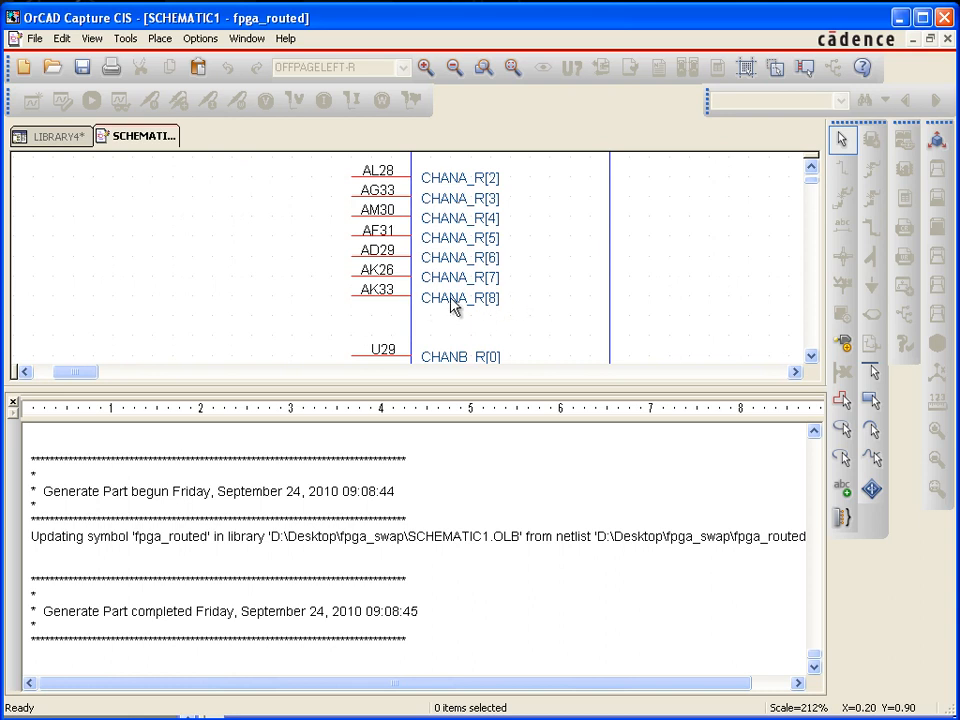
click(813, 171)
click(813, 168)
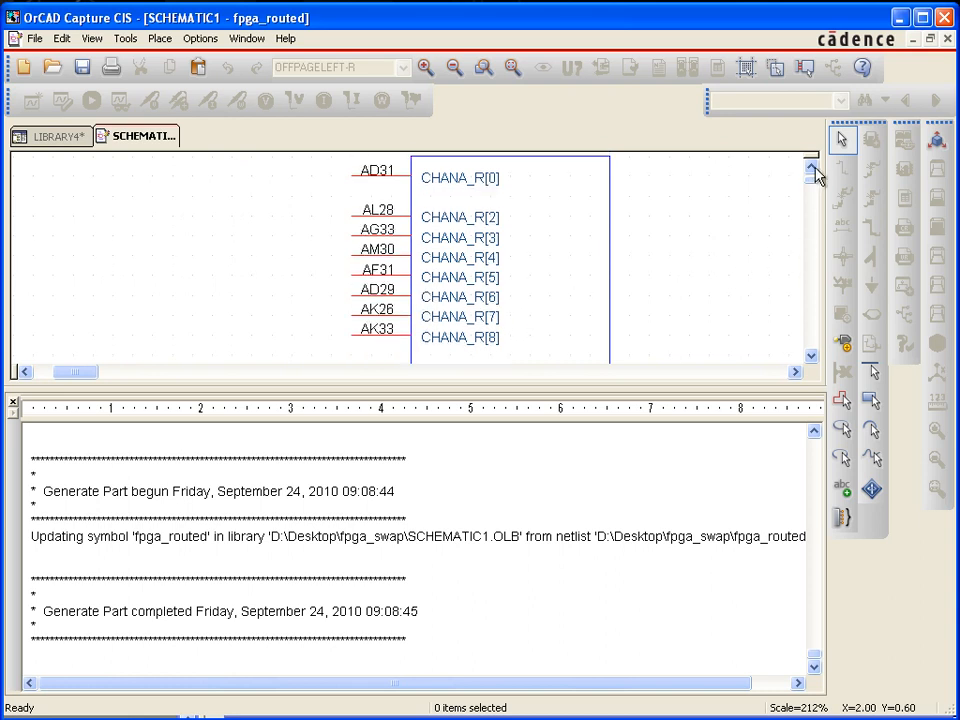
click(813, 167)
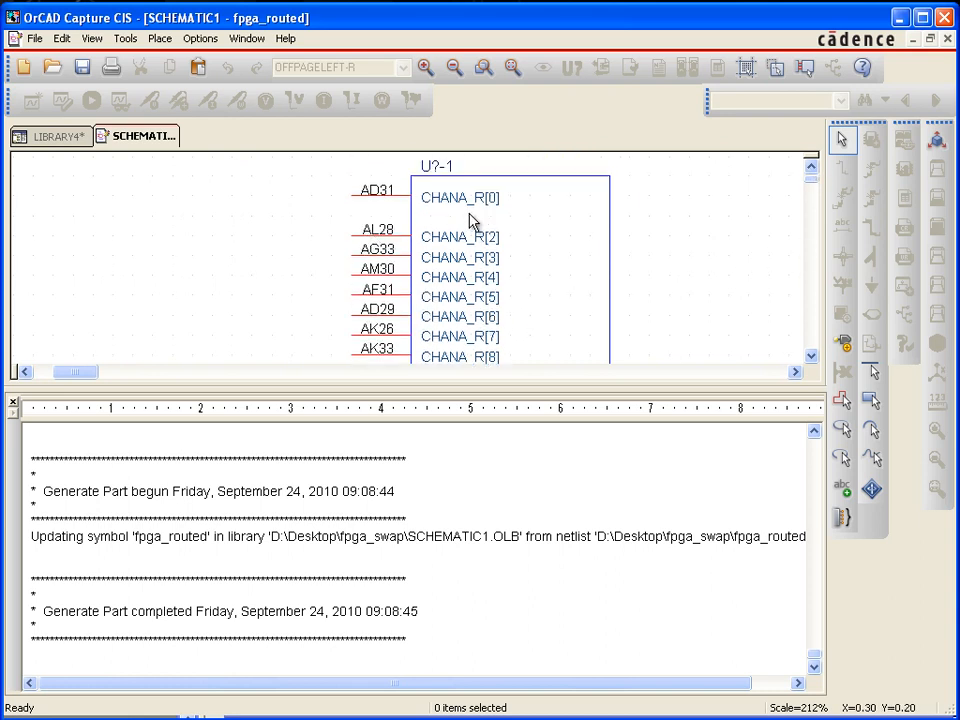